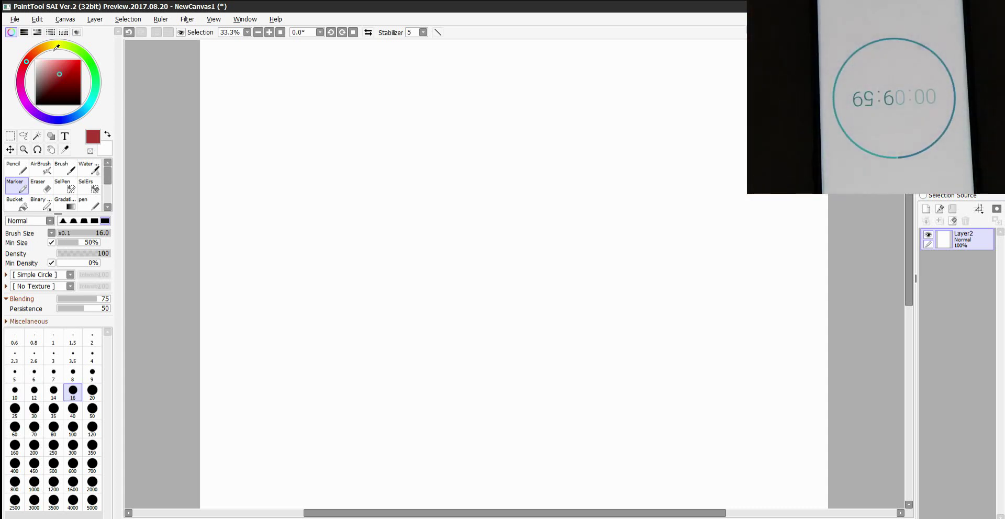
Rough out the head with a loose circle, a vertical centre line, a tapered jaw and an ear on each side
{"action": "mouse_move", "coordinate": [454, 204]}
{"action": "left_mouse_down"}
{"action": "mouse_move", "coordinate": [345, 173]}
{"action": "mouse_move", "coordinate": [456, 191]}
{"action": "mouse_move", "coordinate": [316, 171]}
{"action": "mouse_move", "coordinate": [366, 195]}
{"action": "mouse_move", "coordinate": [381, 189]}
{"action": "mouse_move", "coordinate": [384, 273]}
{"action": "left_mouse_up"}
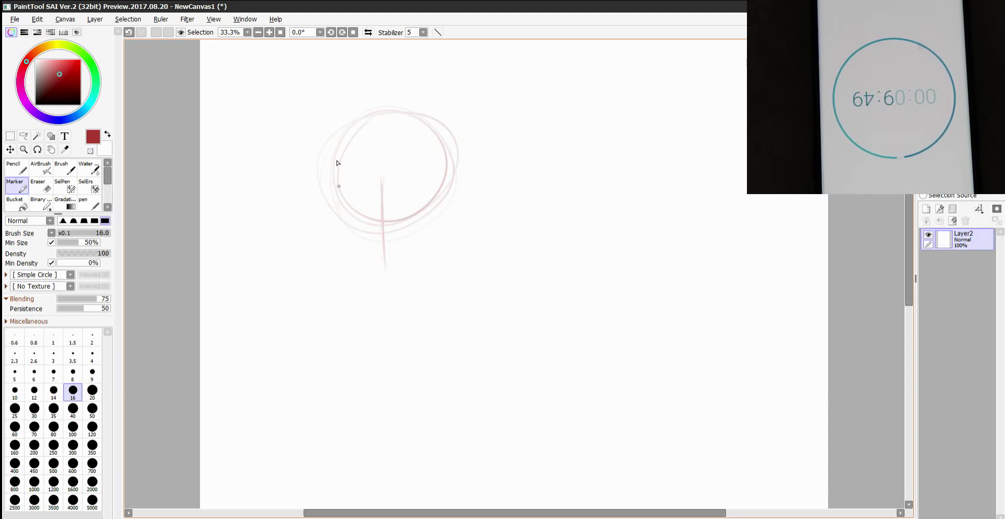
{"action": "mouse_move", "coordinate": [337, 193]}
{"action": "left_mouse_down"}
{"action": "mouse_move", "coordinate": [347, 246]}
{"action": "mouse_move", "coordinate": [339, 189]}
{"action": "mouse_move", "coordinate": [358, 252]}
{"action": "mouse_move", "coordinate": [352, 246]}
{"action": "mouse_move", "coordinate": [348, 228]}
{"action": "mouse_move", "coordinate": [372, 263]}
{"action": "left_mouse_up"}
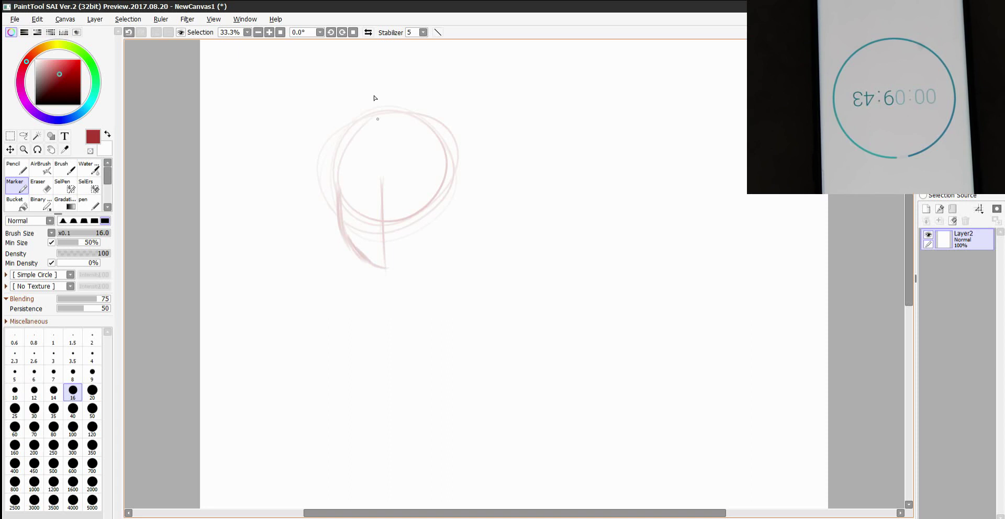
{"action": "mouse_move", "coordinate": [388, 266]}
{"action": "left_mouse_down"}
{"action": "mouse_move", "coordinate": [438, 229]}
{"action": "mouse_move", "coordinate": [444, 208]}
{"action": "left_mouse_up"}
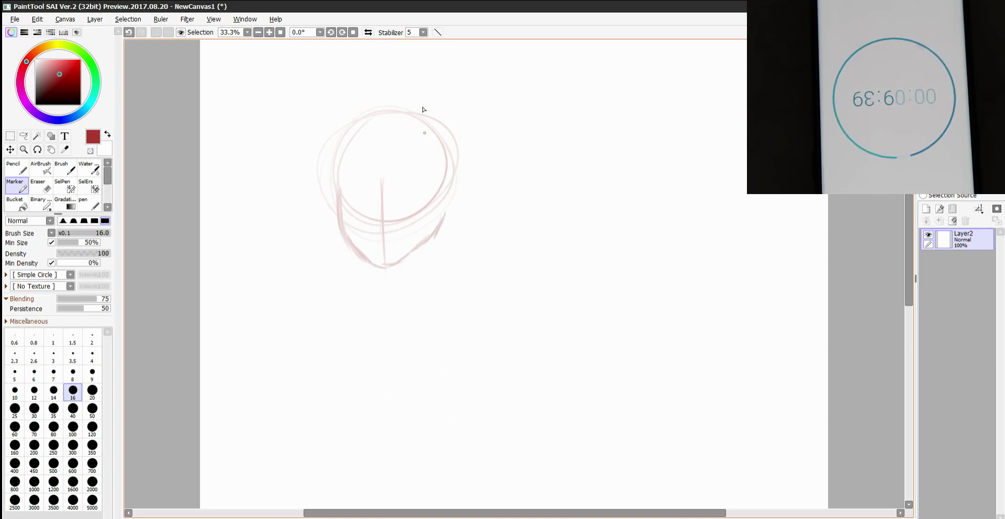
{"action": "left_click_drag", "start_coordinate": [338, 189], "coordinate": [328, 218]}
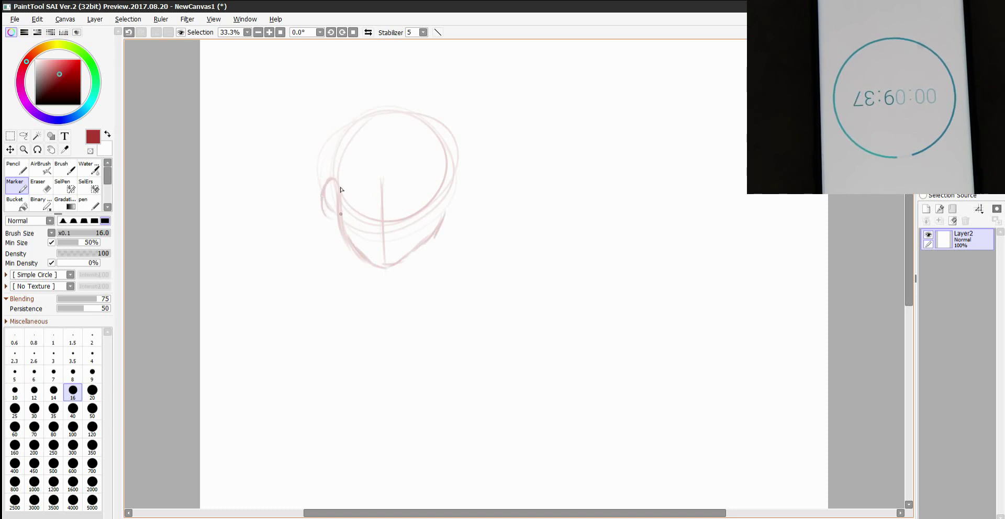
{"action": "mouse_move", "coordinate": [447, 183]}
{"action": "left_mouse_down"}
{"action": "mouse_move", "coordinate": [459, 204]}
{"action": "mouse_move", "coordinate": [445, 223]}
{"action": "left_mouse_up"}
Rough in the neck and shoulder lines, and place guide ovals for the eyes, nose and mouth on the face
{"action": "mouse_move", "coordinate": [392, 283]}
{"action": "left_mouse_down"}
{"action": "mouse_move", "coordinate": [412, 262]}
{"action": "mouse_move", "coordinate": [398, 288]}
{"action": "mouse_move", "coordinate": [368, 301]}
{"action": "left_mouse_up"}
{"action": "mouse_move", "coordinate": [427, 253]}
{"action": "left_mouse_down"}
{"action": "mouse_move", "coordinate": [425, 289]}
{"action": "mouse_move", "coordinate": [426, 279]}
{"action": "mouse_move", "coordinate": [451, 304]}
{"action": "left_mouse_up"}
{"action": "mouse_move", "coordinate": [389, 270]}
{"action": "left_mouse_down"}
{"action": "mouse_move", "coordinate": [375, 298]}
{"action": "mouse_move", "coordinate": [401, 328]}
{"action": "left_mouse_up"}
{"action": "left_click_drag", "start_coordinate": [442, 305], "coordinate": [420, 330]}
{"action": "left_click_drag", "start_coordinate": [431, 225], "coordinate": [428, 286]}
{"action": "left_click_drag", "start_coordinate": [426, 249], "coordinate": [429, 292]}
{"action": "left_click_drag", "start_coordinate": [386, 268], "coordinate": [392, 283]}
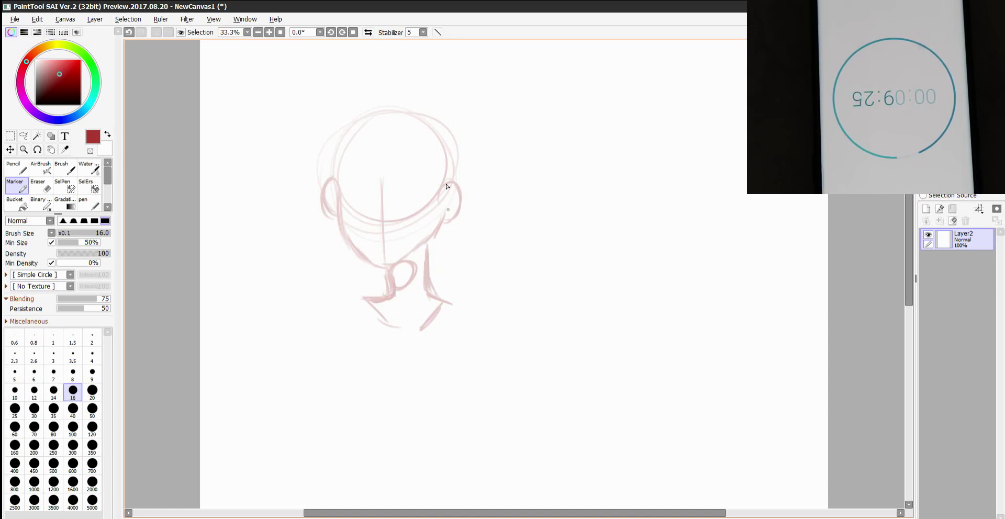
{"action": "mouse_move", "coordinate": [367, 194]}
{"action": "left_mouse_down"}
{"action": "mouse_move", "coordinate": [391, 198]}
{"action": "mouse_move", "coordinate": [385, 212]}
{"action": "mouse_move", "coordinate": [407, 197]}
{"action": "mouse_move", "coordinate": [410, 208]}
{"action": "mouse_move", "coordinate": [402, 204]}
{"action": "mouse_move", "coordinate": [417, 193]}
{"action": "mouse_move", "coordinate": [384, 233]}
{"action": "mouse_move", "coordinate": [378, 227]}
{"action": "mouse_move", "coordinate": [394, 241]}
{"action": "left_mouse_up"}
Add a new layer above the rough sketch, lower Layer2's opacity to 48%, and make the new layer active
{"action": "left_click", "coordinate": [926, 208]}
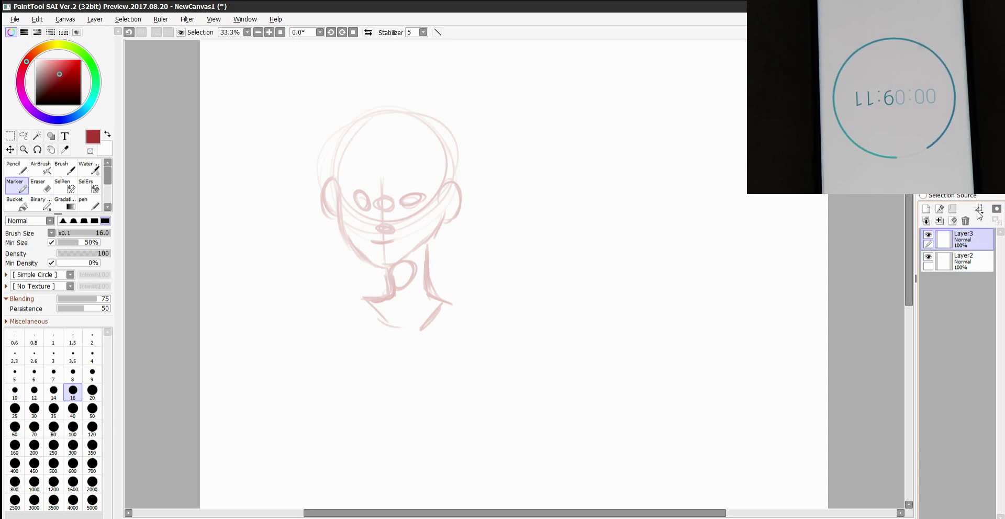
{"action": "left_click", "coordinate": [960, 261]}
{"action": "left_click", "coordinate": [968, 166]}
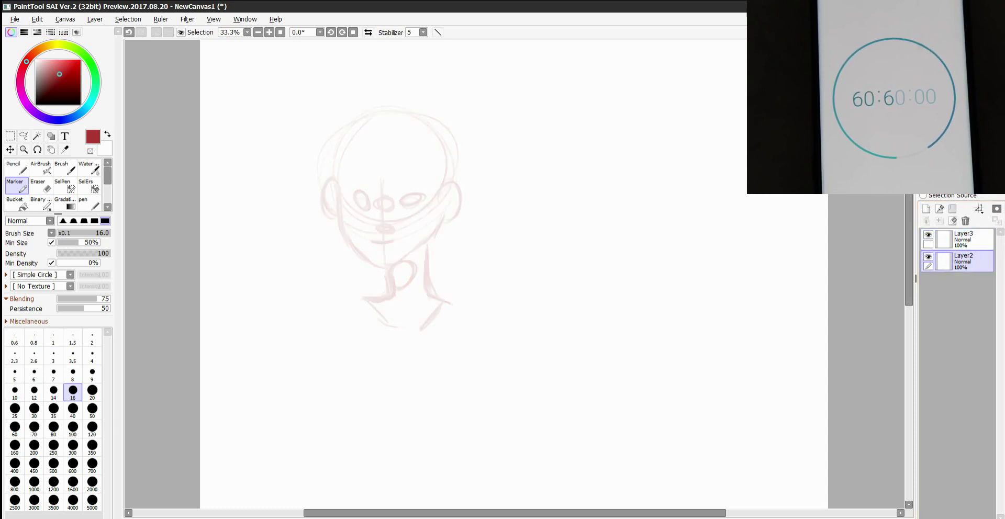
{"action": "left_click", "coordinate": [960, 239]}
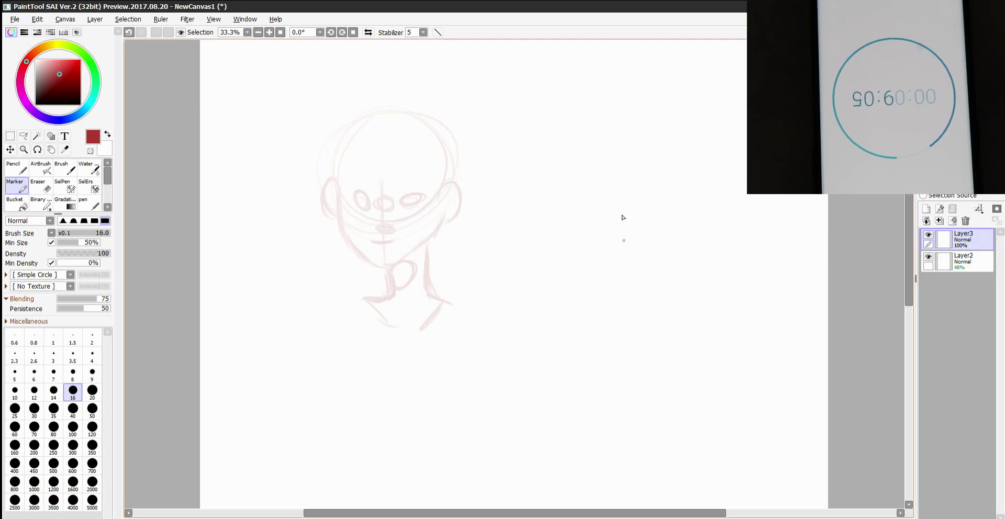
Draw the refined jawline and chin over the rough head on Layer3 with the Marker at size 12
{"action": "left_click", "coordinate": [92, 374]}
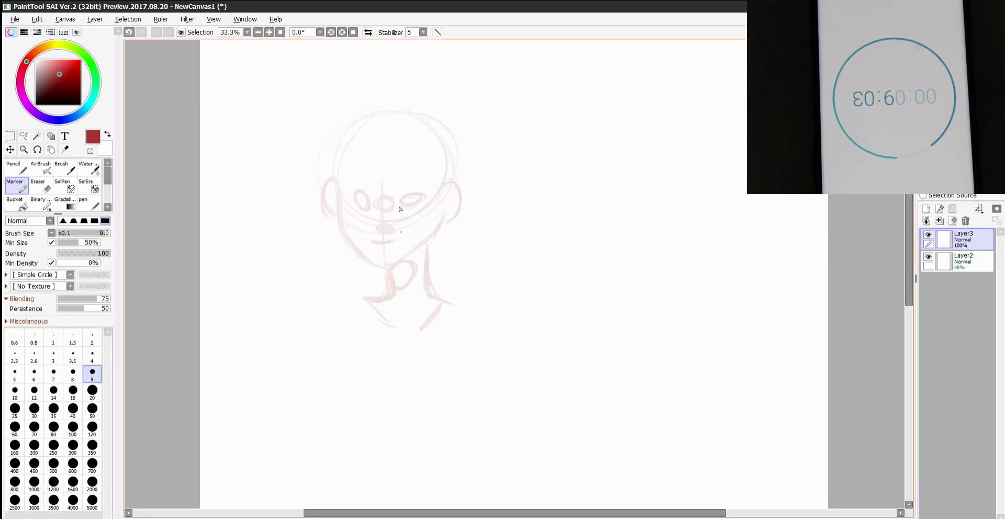
{"action": "key", "text": "bracketright"}
{"action": "key", "text": "bracketright"}
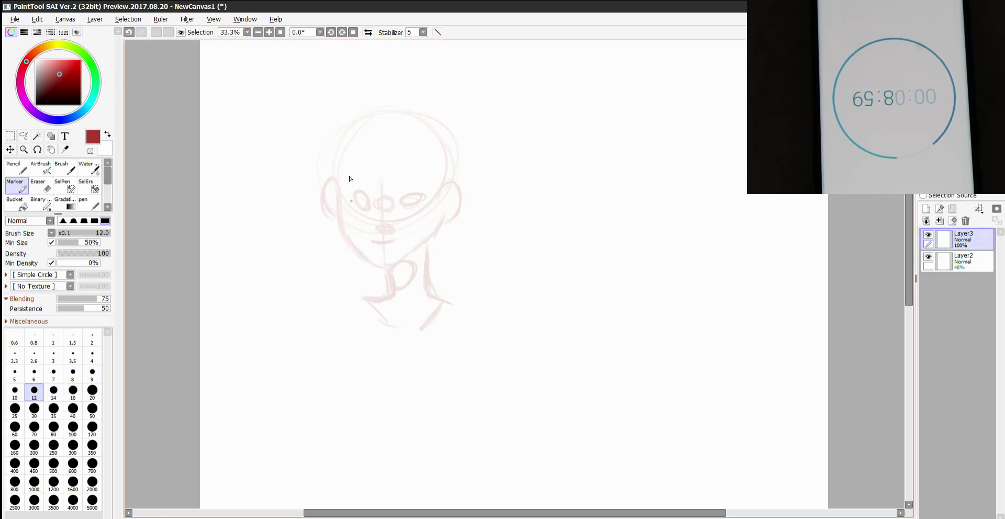
{"action": "mouse_move", "coordinate": [341, 199]}
{"action": "left_mouse_down"}
{"action": "mouse_move", "coordinate": [342, 230]}
{"action": "mouse_move", "coordinate": [346, 199]}
{"action": "mouse_move", "coordinate": [355, 250]}
{"action": "mouse_move", "coordinate": [342, 229]}
{"action": "mouse_move", "coordinate": [369, 264]}
{"action": "left_mouse_up"}
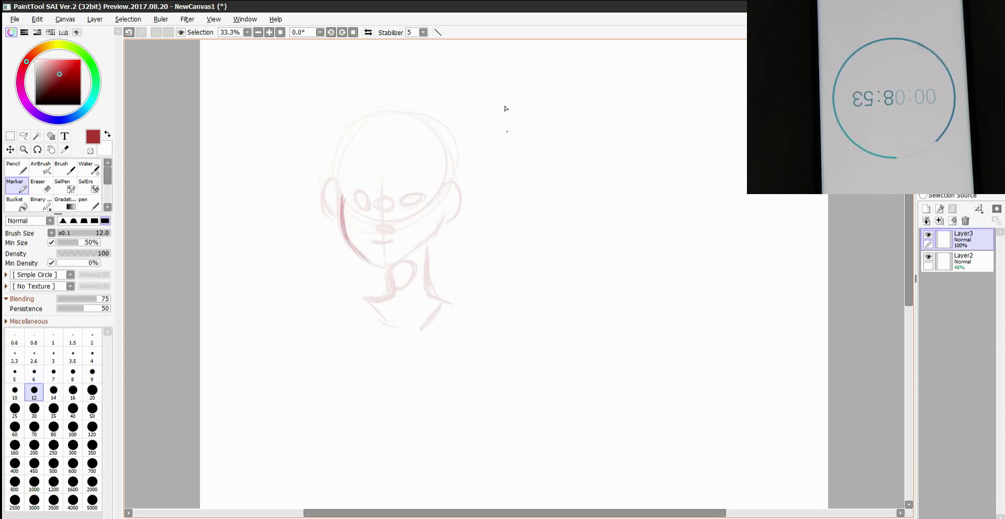
{"action": "left_click", "coordinate": [269, 32]}
{"action": "left_click", "coordinate": [269, 32]}
{"action": "left_click_drag", "start_coordinate": [909, 234], "coordinate": [909, 203]}
{"action": "left_click", "coordinate": [259, 32]}
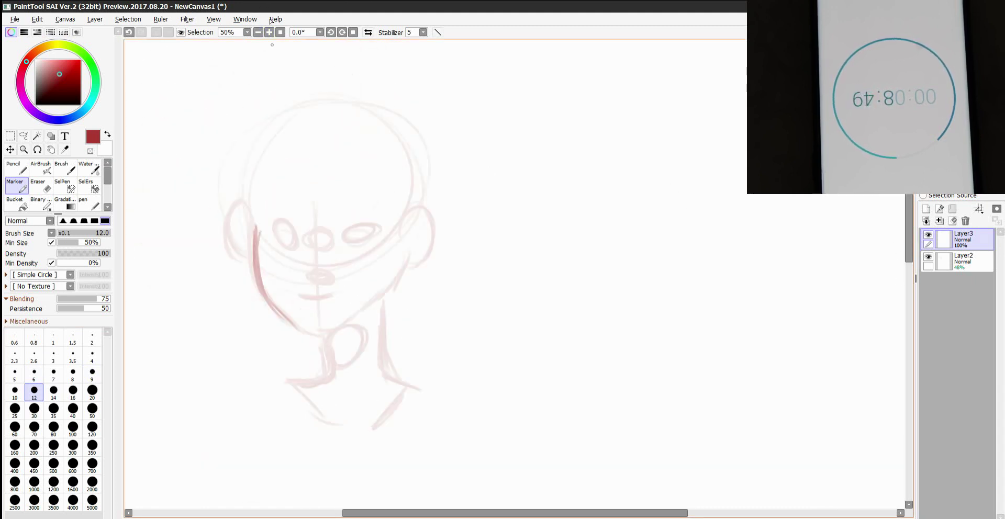
{"action": "left_click_drag", "start_coordinate": [463, 513], "coordinate": [454, 513]}
{"action": "mouse_move", "coordinate": [444, 246]}
{"action": "left_mouse_down"}
{"action": "mouse_move", "coordinate": [438, 285]}
{"action": "mouse_move", "coordinate": [440, 253]}
{"action": "left_mouse_up"}
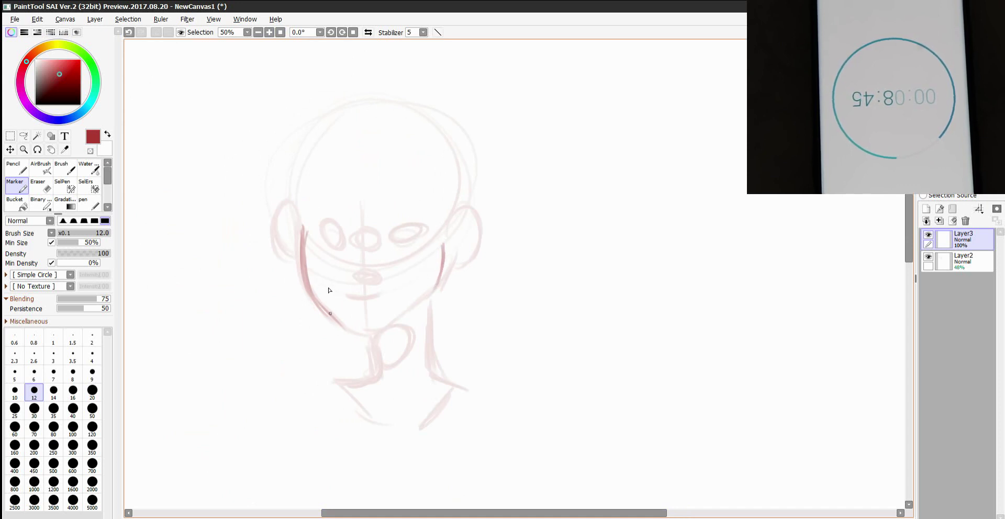
{"action": "mouse_move", "coordinate": [366, 333]}
{"action": "left_mouse_down"}
{"action": "mouse_move", "coordinate": [316, 297]}
{"action": "mouse_move", "coordinate": [368, 331]}
{"action": "mouse_move", "coordinate": [346, 325]}
{"action": "mouse_move", "coordinate": [377, 327]}
{"action": "mouse_move", "coordinate": [364, 336]}
{"action": "mouse_move", "coordinate": [356, 328]}
{"action": "mouse_move", "coordinate": [400, 322]}
{"action": "mouse_move", "coordinate": [380, 334]}
{"action": "mouse_move", "coordinate": [440, 285]}
{"action": "mouse_move", "coordinate": [412, 312]}
{"action": "mouse_move", "coordinate": [434, 283]}
{"action": "left_mouse_up"}
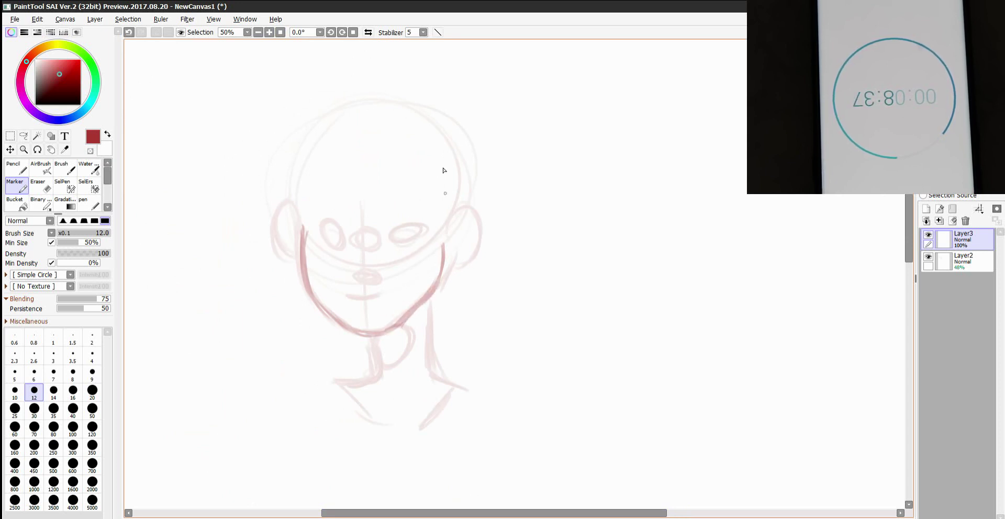
Draw both ears with their inner folds over the rough guides using the Marker
{"action": "key", "text": "e"}
{"action": "key", "text": "b"}
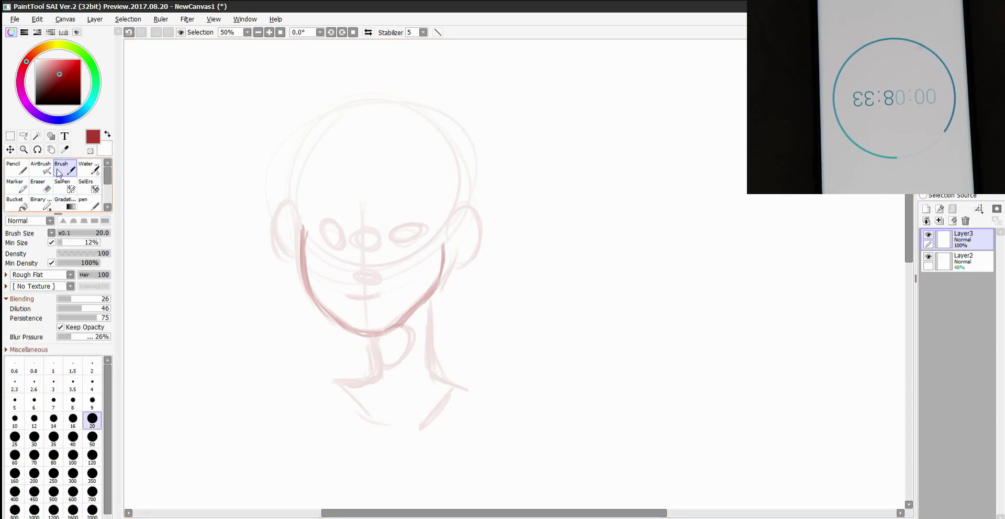
{"action": "left_click", "coordinate": [17, 185]}
{"action": "mouse_move", "coordinate": [294, 204]}
{"action": "left_mouse_down"}
{"action": "mouse_move", "coordinate": [301, 217]}
{"action": "mouse_move", "coordinate": [281, 215]}
{"action": "mouse_move", "coordinate": [278, 252]}
{"action": "mouse_move", "coordinate": [302, 273]}
{"action": "left_mouse_up"}
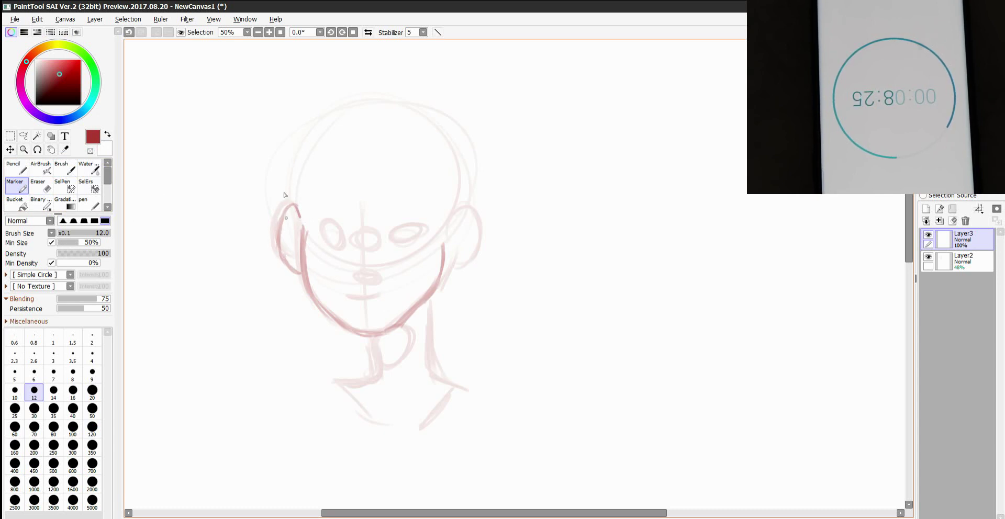
{"action": "left_click_drag", "start_coordinate": [290, 220], "coordinate": [296, 261]}
{"action": "left_click_drag", "start_coordinate": [442, 226], "coordinate": [451, 212]}
{"action": "left_click_drag", "start_coordinate": [449, 249], "coordinate": [454, 277]}
{"action": "mouse_move", "coordinate": [468, 238]}
{"action": "left_mouse_down"}
{"action": "mouse_move", "coordinate": [461, 214]}
{"action": "mouse_move", "coordinate": [468, 244]}
{"action": "mouse_move", "coordinate": [457, 222]}
{"action": "mouse_move", "coordinate": [447, 262]}
{"action": "mouse_move", "coordinate": [455, 234]}
{"action": "mouse_move", "coordinate": [447, 264]}
{"action": "left_mouse_up"}
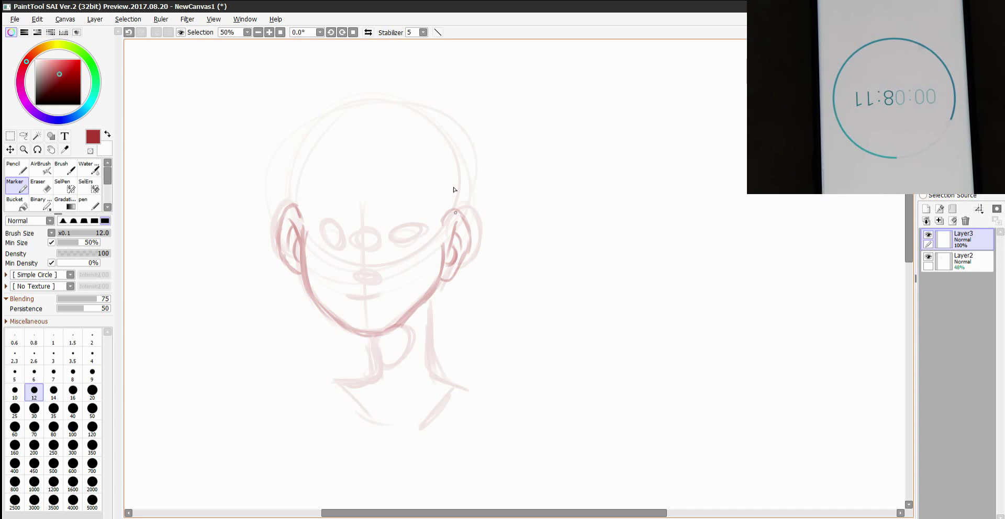
Draw the clean neck lines, shoulder slopes and curved base of the bust over the rough guides
{"action": "left_click_drag", "start_coordinate": [374, 357], "coordinate": [354, 374]}
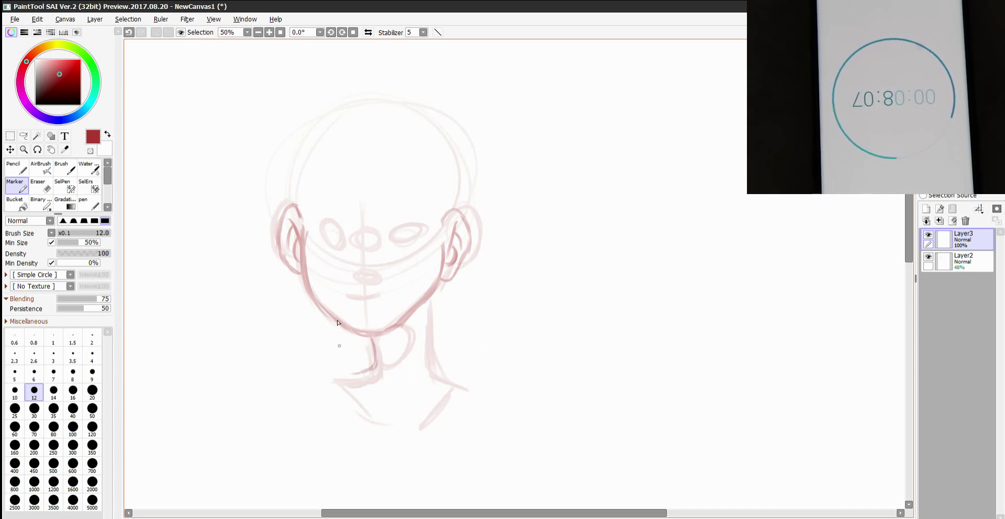
{"action": "mouse_move", "coordinate": [435, 293]}
{"action": "left_mouse_down"}
{"action": "mouse_move", "coordinate": [437, 347]}
{"action": "mouse_move", "coordinate": [437, 334]}
{"action": "mouse_move", "coordinate": [469, 390]}
{"action": "left_mouse_up"}
{"action": "mouse_move", "coordinate": [371, 372]}
{"action": "left_mouse_down"}
{"action": "mouse_move", "coordinate": [337, 378]}
{"action": "mouse_move", "coordinate": [366, 411]}
{"action": "mouse_move", "coordinate": [344, 382]}
{"action": "mouse_move", "coordinate": [363, 404]}
{"action": "mouse_move", "coordinate": [415, 419]}
{"action": "mouse_move", "coordinate": [462, 388]}
{"action": "mouse_move", "coordinate": [422, 407]}
{"action": "left_mouse_up"}
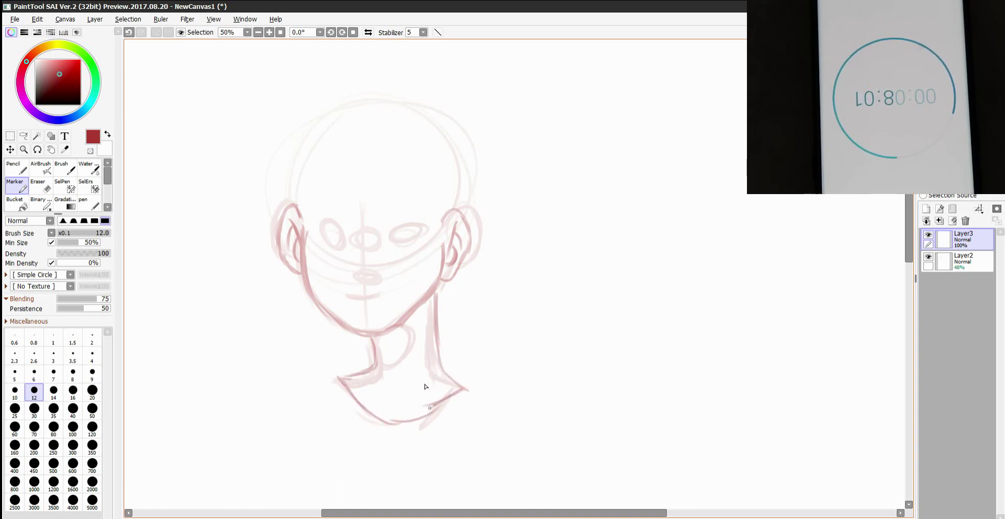
Draw the eyes with lashes, thick eyebrows, the nose and a slightly smiling closed mouth over the facial guides
{"action": "mouse_move", "coordinate": [313, 228]}
{"action": "left_mouse_down"}
{"action": "mouse_move", "coordinate": [348, 244]}
{"action": "mouse_move", "coordinate": [331, 224]}
{"action": "mouse_move", "coordinate": [321, 245]}
{"action": "left_mouse_up"}
{"action": "mouse_move", "coordinate": [327, 243]}
{"action": "left_mouse_down"}
{"action": "mouse_move", "coordinate": [342, 243]}
{"action": "mouse_move", "coordinate": [350, 227]}
{"action": "left_mouse_up"}
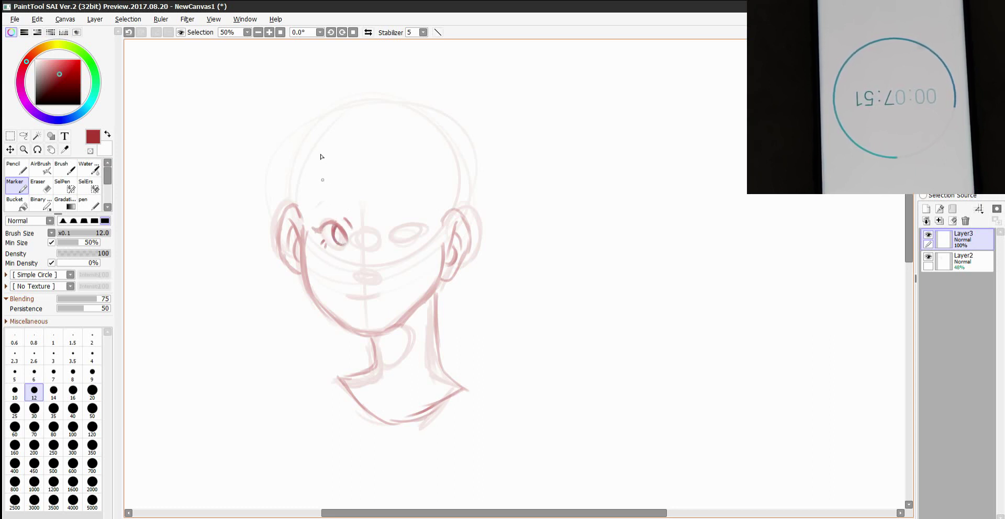
{"action": "mouse_move", "coordinate": [316, 204]}
{"action": "left_mouse_down"}
{"action": "mouse_move", "coordinate": [353, 213]}
{"action": "mouse_move", "coordinate": [333, 202]}
{"action": "mouse_move", "coordinate": [408, 202]}
{"action": "mouse_move", "coordinate": [390, 211]}
{"action": "mouse_move", "coordinate": [431, 199]}
{"action": "left_mouse_up"}
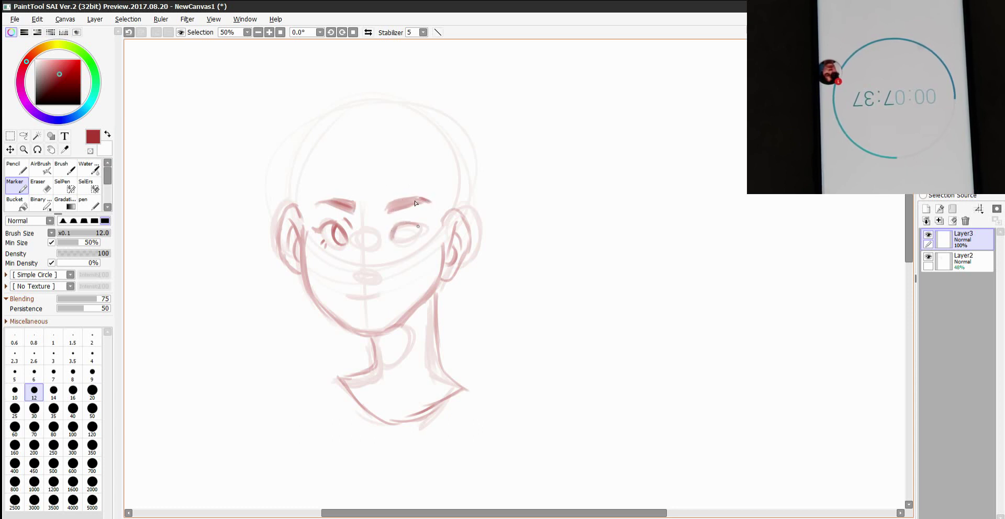
{"action": "mouse_move", "coordinate": [418, 226]}
{"action": "left_mouse_down"}
{"action": "mouse_move", "coordinate": [429, 222]}
{"action": "mouse_move", "coordinate": [413, 222]}
{"action": "mouse_move", "coordinate": [421, 243]}
{"action": "left_mouse_up"}
{"action": "mouse_move", "coordinate": [421, 237]}
{"action": "left_mouse_down"}
{"action": "mouse_move", "coordinate": [405, 221]}
{"action": "mouse_move", "coordinate": [425, 224]}
{"action": "left_mouse_up"}
{"action": "left_click_drag", "start_coordinate": [361, 277], "coordinate": [383, 275]}
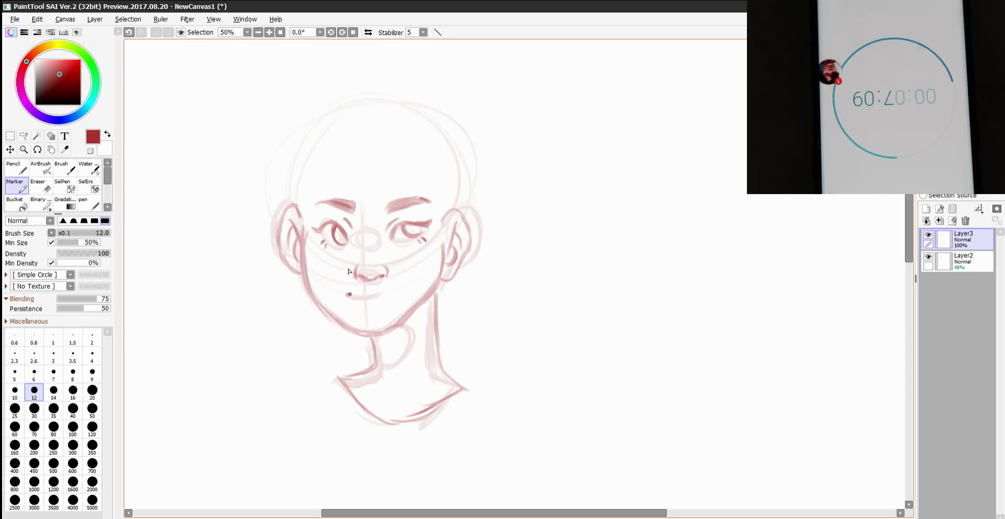
{"action": "left_click_drag", "start_coordinate": [347, 294], "coordinate": [391, 293]}
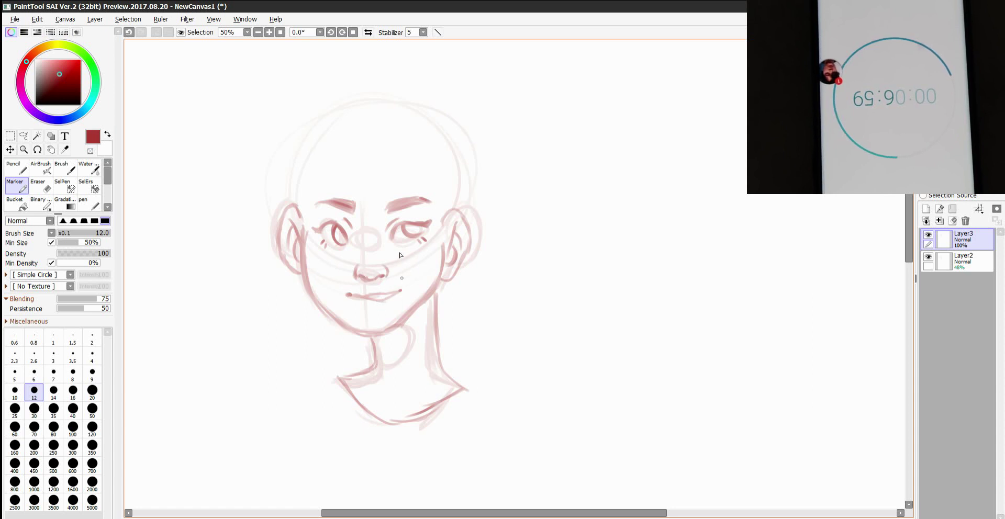
Sketch long wavy hair strands falling from the temples and behind the ears to the shoulders on both sides
{"action": "left_click_drag", "start_coordinate": [438, 203], "coordinate": [459, 366]}
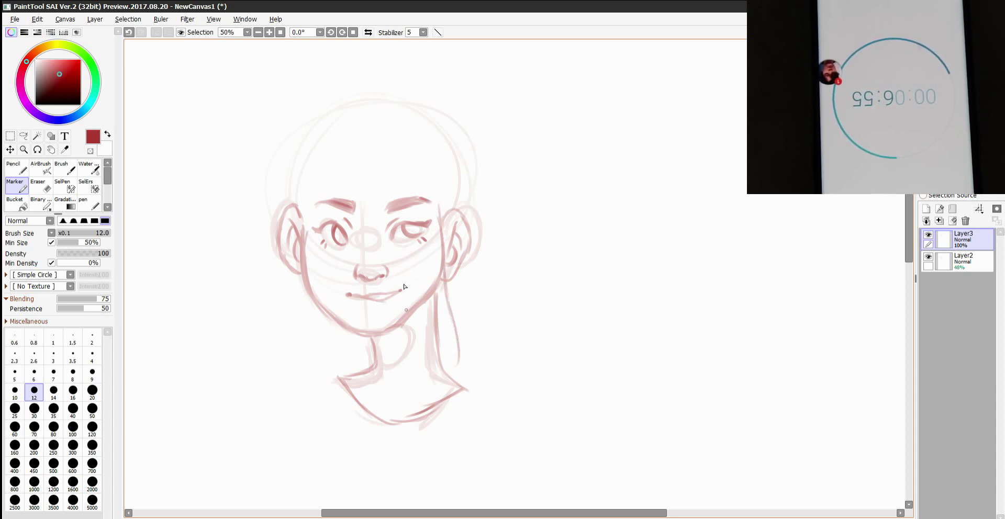
{"action": "left_click_drag", "start_coordinate": [309, 214], "coordinate": [302, 330]}
{"action": "left_click_drag", "start_coordinate": [308, 294], "coordinate": [318, 362]}
{"action": "left_click_drag", "start_coordinate": [313, 324], "coordinate": [335, 382]}
{"action": "left_click_drag", "start_coordinate": [297, 321], "coordinate": [321, 376]}
{"action": "mouse_move", "coordinate": [301, 275]}
{"action": "left_mouse_down"}
{"action": "mouse_move", "coordinate": [287, 344]}
{"action": "mouse_move", "coordinate": [276, 351]}
{"action": "left_mouse_up"}
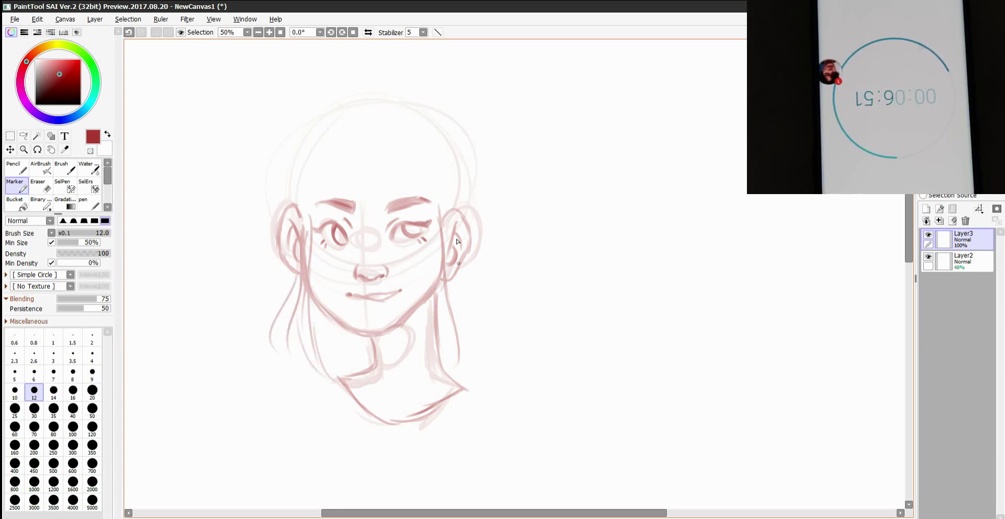
{"action": "left_click_drag", "start_coordinate": [449, 280], "coordinate": [466, 337]}
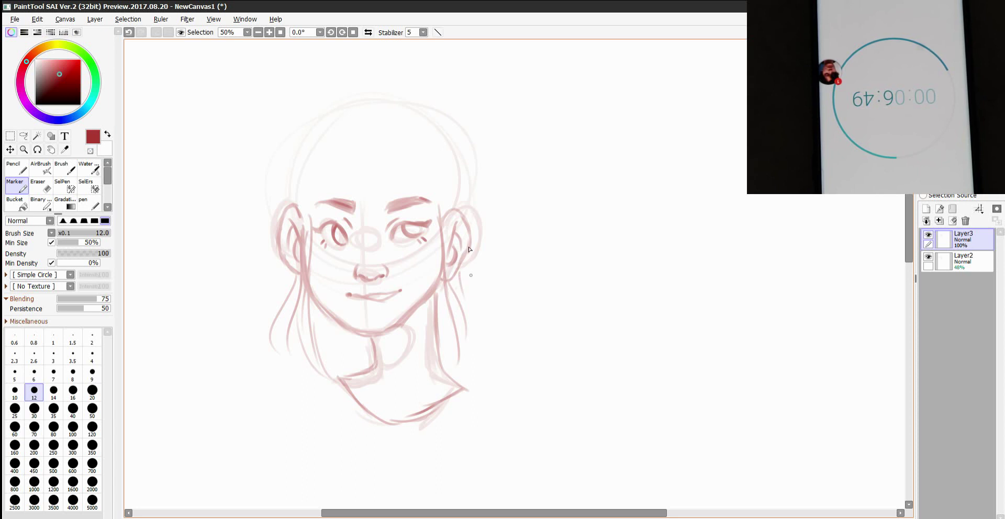
{"action": "mouse_move", "coordinate": [470, 202]}
{"action": "left_mouse_down"}
{"action": "mouse_move", "coordinate": [473, 283]}
{"action": "mouse_move", "coordinate": [495, 314]}
{"action": "mouse_move", "coordinate": [487, 350]}
{"action": "mouse_move", "coordinate": [461, 378]}
{"action": "left_mouse_up"}
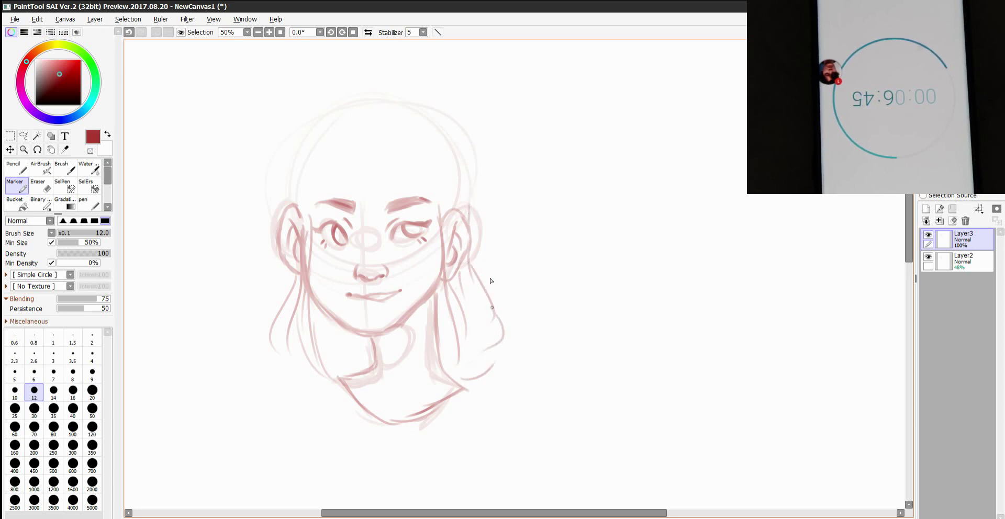
{"action": "left_click_drag", "start_coordinate": [500, 343], "coordinate": [516, 369]}
{"action": "left_click_drag", "start_coordinate": [492, 279], "coordinate": [511, 331]}
{"action": "left_click_drag", "start_coordinate": [498, 271], "coordinate": [469, 253]}
{"action": "left_click_drag", "start_coordinate": [295, 340], "coordinate": [319, 384]}
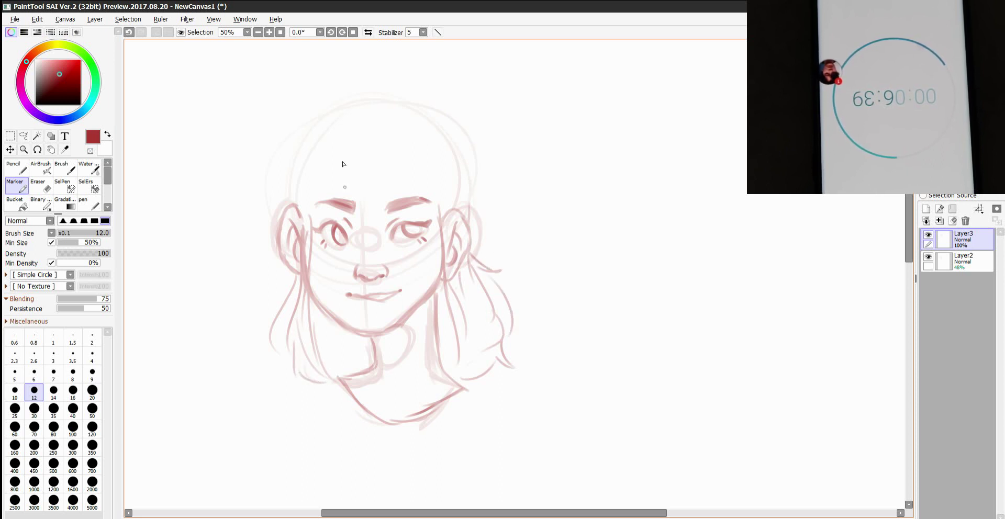
Outline the hair over the crown and draw the parted fringe sweeping to both sides of the forehead, with inner strands
{"action": "mouse_move", "coordinate": [312, 216]}
{"action": "left_mouse_down"}
{"action": "mouse_move", "coordinate": [306, 171]}
{"action": "mouse_move", "coordinate": [309, 226]}
{"action": "left_mouse_up"}
{"action": "mouse_move", "coordinate": [299, 193]}
{"action": "left_mouse_down"}
{"action": "mouse_move", "coordinate": [293, 131]}
{"action": "mouse_move", "coordinate": [350, 79]}
{"action": "mouse_move", "coordinate": [425, 97]}
{"action": "mouse_move", "coordinate": [453, 108]}
{"action": "mouse_move", "coordinate": [482, 147]}
{"action": "mouse_move", "coordinate": [492, 205]}
{"action": "mouse_move", "coordinate": [482, 239]}
{"action": "mouse_move", "coordinate": [502, 272]}
{"action": "left_mouse_up"}
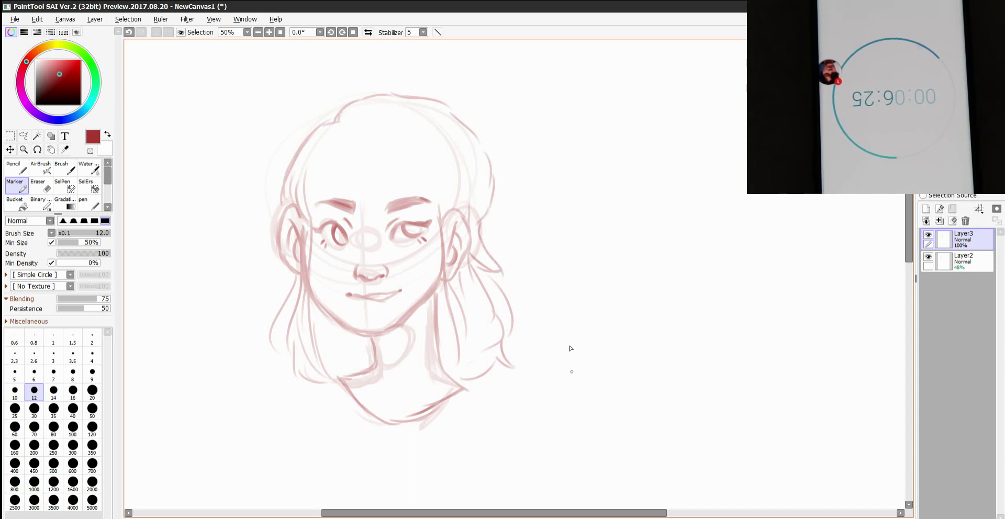
{"action": "mouse_move", "coordinate": [341, 121]}
{"action": "left_mouse_down"}
{"action": "mouse_move", "coordinate": [379, 179]}
{"action": "mouse_move", "coordinate": [348, 141]}
{"action": "mouse_move", "coordinate": [411, 197]}
{"action": "mouse_move", "coordinate": [383, 177]}
{"action": "mouse_move", "coordinate": [437, 210]}
{"action": "left_mouse_up"}
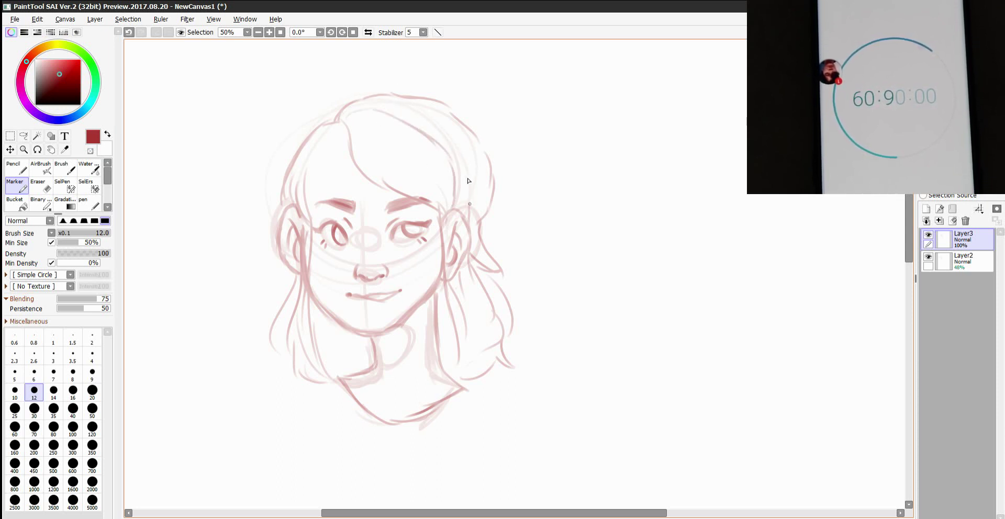
{"action": "mouse_move", "coordinate": [347, 119]}
{"action": "left_mouse_down"}
{"action": "mouse_move", "coordinate": [411, 116]}
{"action": "mouse_move", "coordinate": [438, 126]}
{"action": "left_mouse_up"}
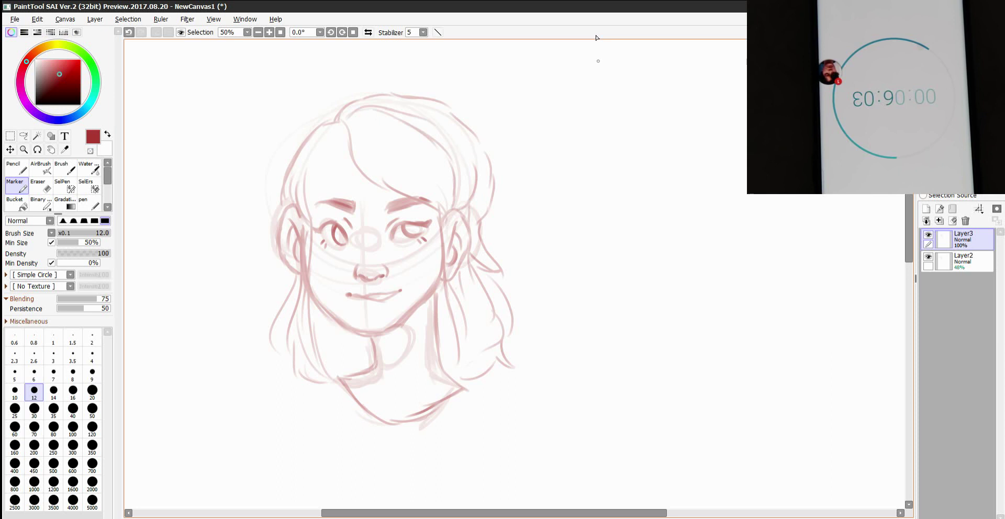
{"action": "left_click_drag", "start_coordinate": [497, 272], "coordinate": [518, 295]}
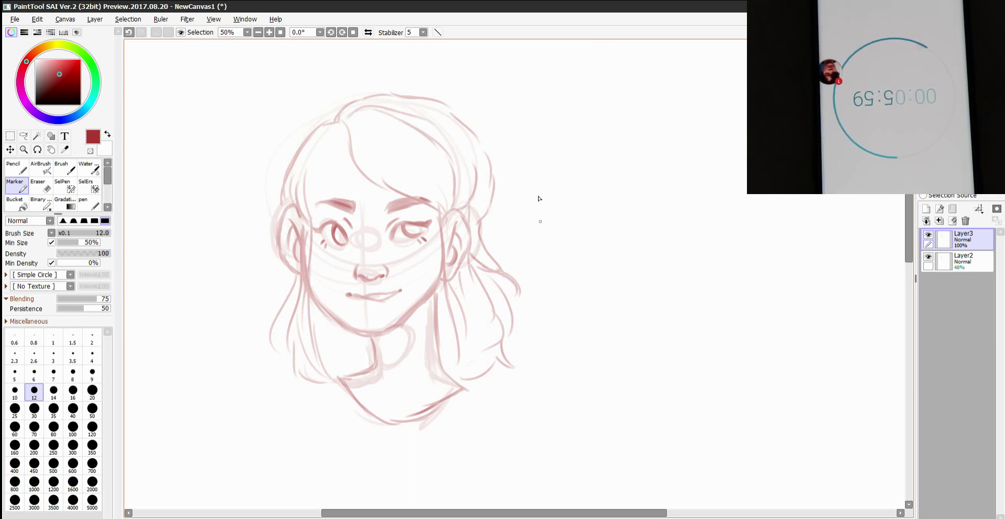
{"action": "left_click_drag", "start_coordinate": [348, 137], "coordinate": [309, 214]}
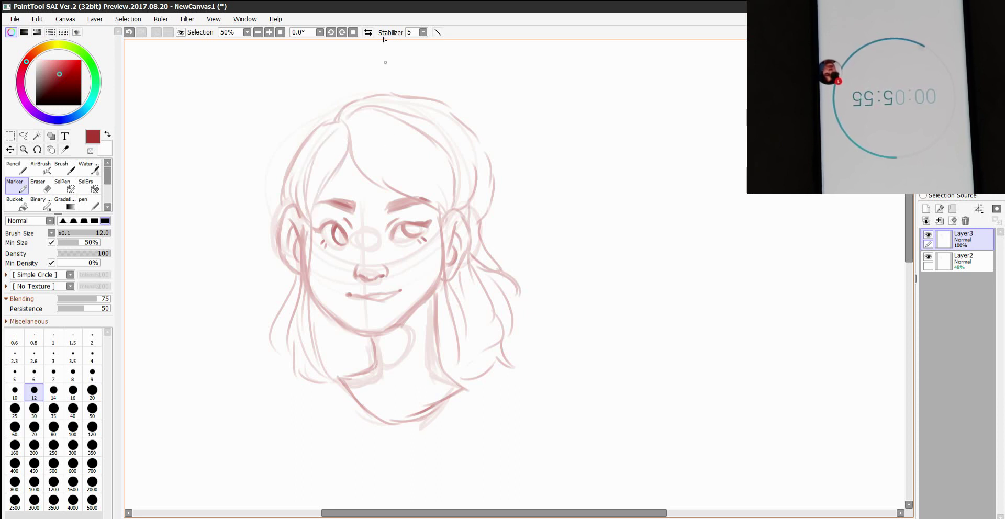
{"action": "left_click_drag", "start_coordinate": [356, 151], "coordinate": [396, 189]}
{"action": "mouse_move", "coordinate": [351, 126]}
{"action": "left_mouse_down"}
{"action": "mouse_move", "coordinate": [387, 148]}
{"action": "mouse_move", "coordinate": [364, 129]}
{"action": "mouse_move", "coordinate": [446, 206]}
{"action": "left_mouse_up"}
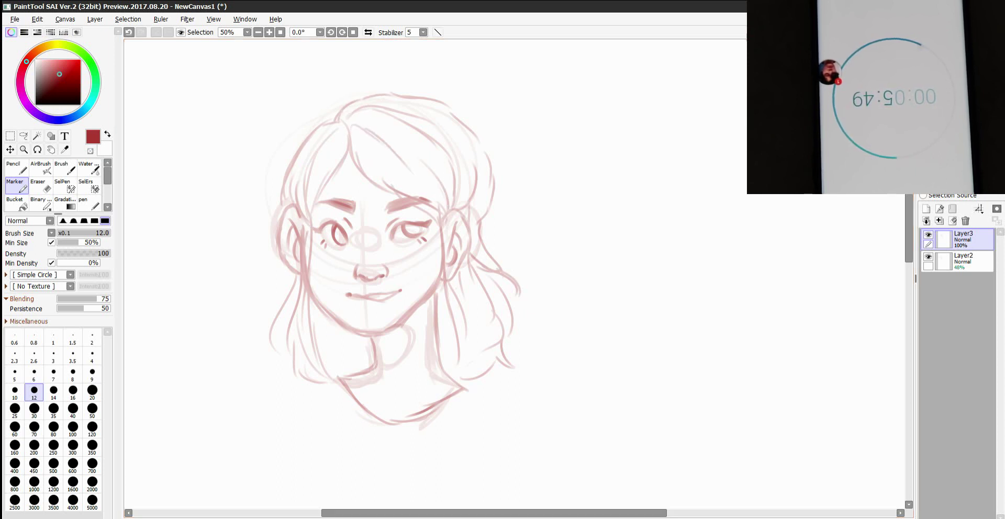
Add a new layer on top for the final lines, with Layer2 hidden and Layer3 faded to 48% opacity
{"action": "left_click", "coordinate": [926, 208]}
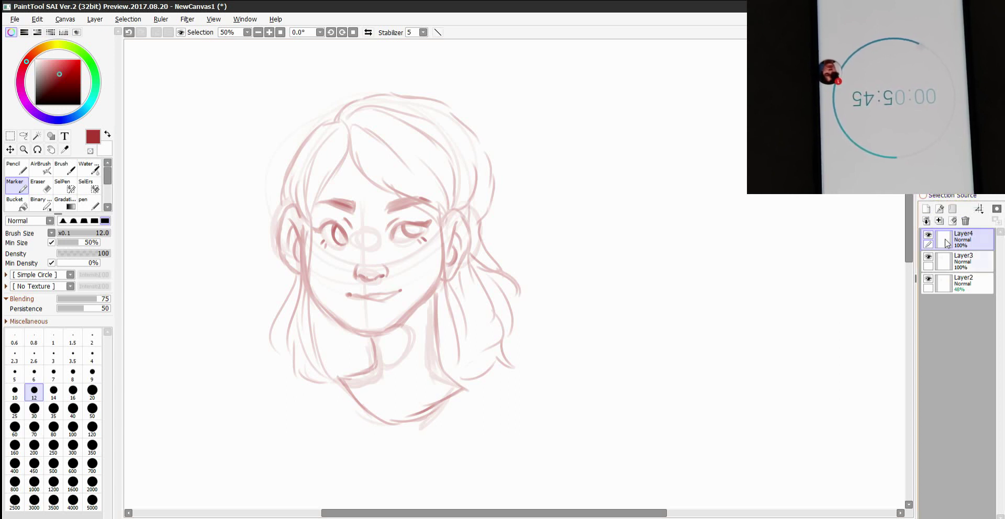
{"action": "left_click", "coordinate": [928, 279]}
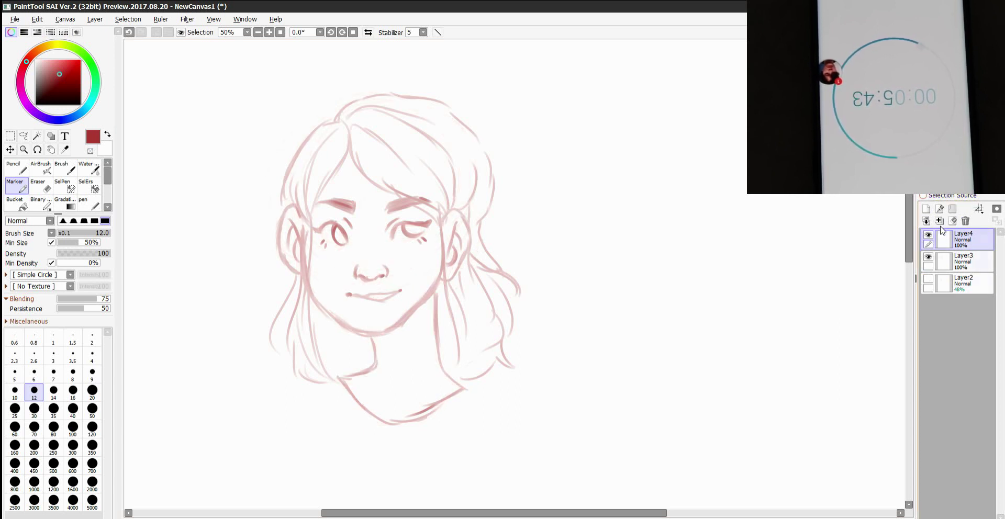
{"action": "left_click", "coordinate": [958, 260]}
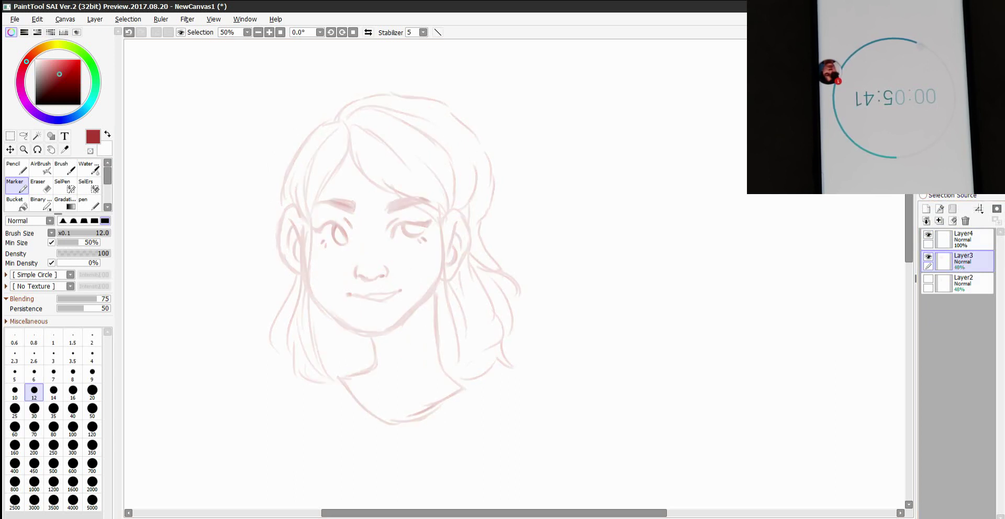
{"action": "left_click", "coordinate": [958, 238]}
Redraw the neck, curved bust base and jaw contour as cleaner lines over the faded sketch
{"action": "mouse_move", "coordinate": [376, 339]}
{"action": "left_mouse_down"}
{"action": "mouse_move", "coordinate": [380, 360]}
{"action": "mouse_move", "coordinate": [356, 376]}
{"action": "left_mouse_up"}
{"action": "mouse_move", "coordinate": [434, 301]}
{"action": "left_mouse_down"}
{"action": "mouse_move", "coordinate": [435, 344]}
{"action": "mouse_move", "coordinate": [432, 321]}
{"action": "mouse_move", "coordinate": [453, 379]}
{"action": "left_mouse_up"}
{"action": "mouse_move", "coordinate": [357, 380]}
{"action": "left_mouse_down"}
{"action": "mouse_move", "coordinate": [344, 378]}
{"action": "mouse_move", "coordinate": [418, 417]}
{"action": "mouse_move", "coordinate": [463, 390]}
{"action": "mouse_move", "coordinate": [452, 378]}
{"action": "mouse_move", "coordinate": [467, 387]}
{"action": "left_mouse_up"}
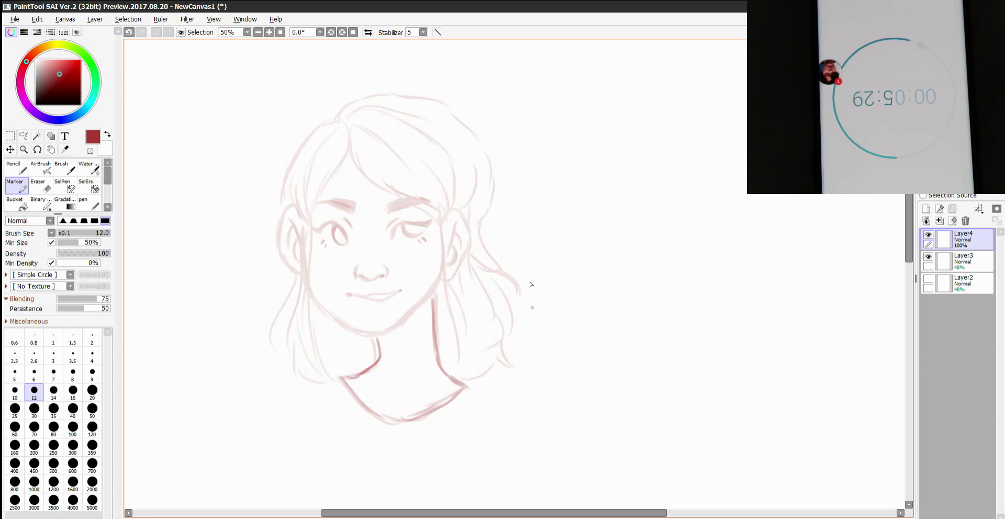
{"action": "mouse_move", "coordinate": [316, 297]}
{"action": "left_mouse_down"}
{"action": "mouse_move", "coordinate": [338, 321]}
{"action": "mouse_move", "coordinate": [378, 334]}
{"action": "mouse_move", "coordinate": [426, 302]}
{"action": "mouse_move", "coordinate": [418, 308]}
{"action": "mouse_move", "coordinate": [442, 280]}
{"action": "mouse_move", "coordinate": [443, 257]}
{"action": "left_mouse_up"}
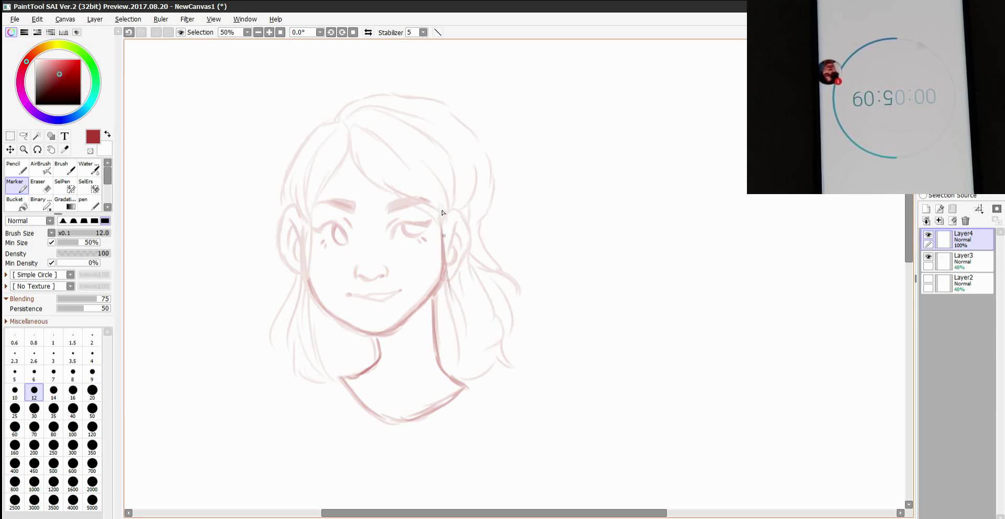
Draw the refined hair strands falling from below both ears to the shoulders, including the wavy outer ends
{"action": "left_click_drag", "start_coordinate": [446, 279], "coordinate": [458, 365]}
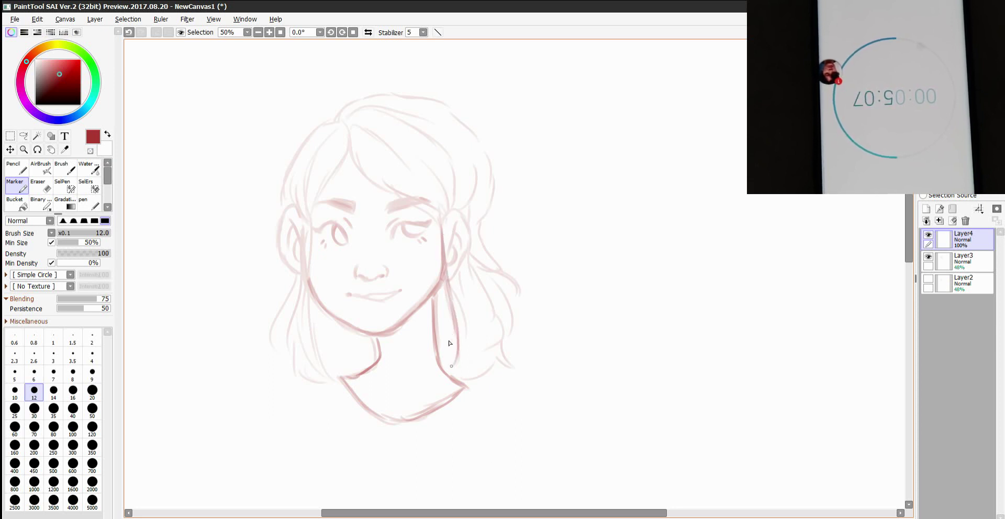
{"action": "left_click_drag", "start_coordinate": [448, 265], "coordinate": [474, 359]}
{"action": "left_click_drag", "start_coordinate": [307, 264], "coordinate": [310, 332]}
{"action": "left_click_drag", "start_coordinate": [310, 290], "coordinate": [318, 366]}
{"action": "left_click_drag", "start_coordinate": [315, 321], "coordinate": [335, 382]}
{"action": "left_click_drag", "start_coordinate": [296, 306], "coordinate": [293, 335]}
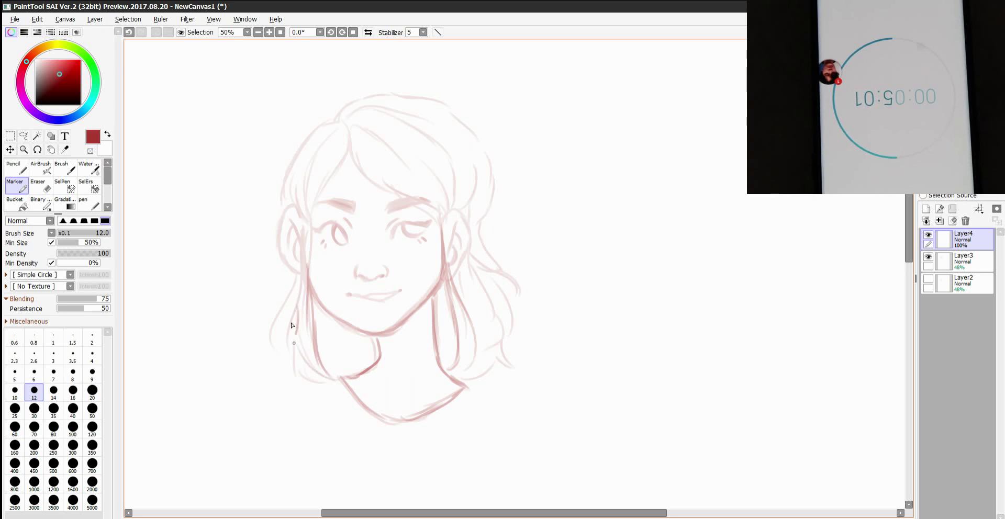
{"action": "left_click_drag", "start_coordinate": [296, 293], "coordinate": [286, 347]}
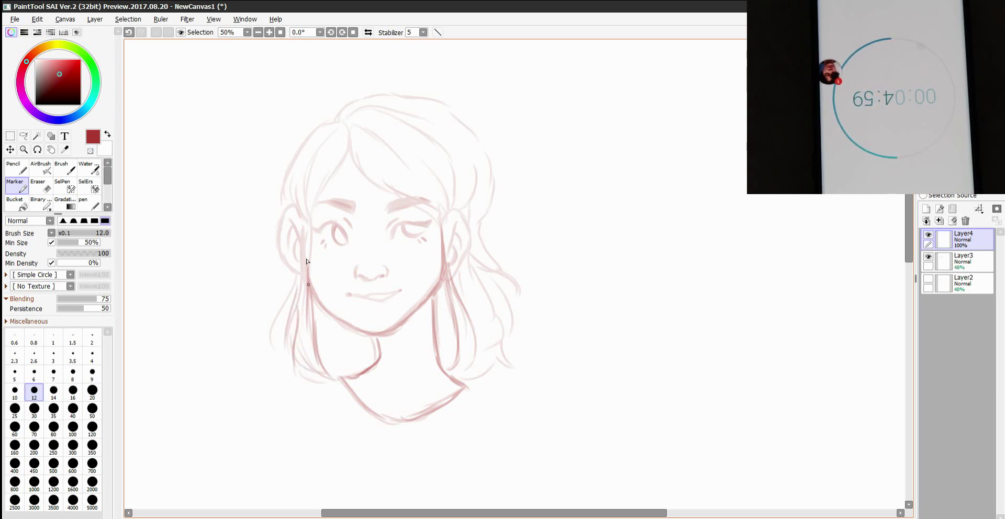
{"action": "mouse_move", "coordinate": [467, 255]}
{"action": "left_mouse_down"}
{"action": "mouse_move", "coordinate": [474, 300]}
{"action": "mouse_move", "coordinate": [505, 338]}
{"action": "left_mouse_up"}
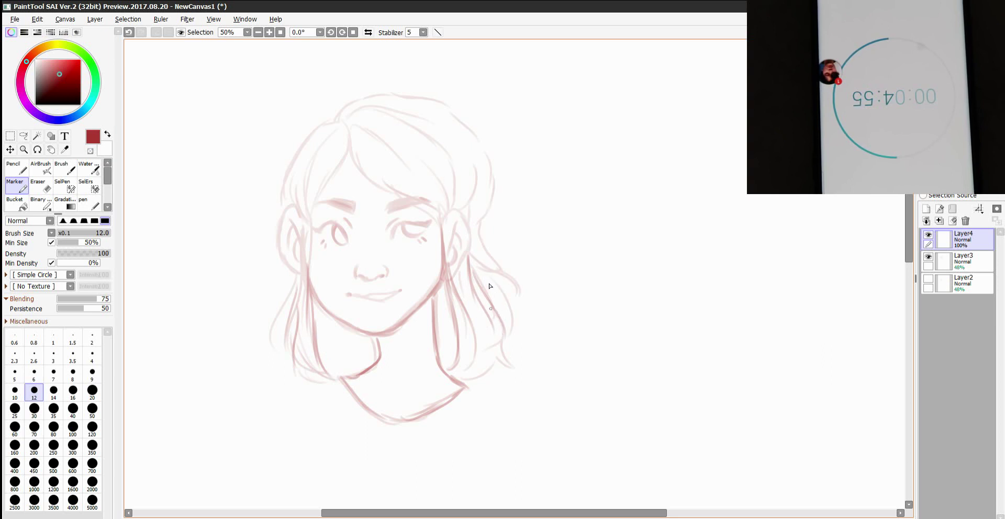
{"action": "mouse_move", "coordinate": [501, 317]}
{"action": "left_mouse_down"}
{"action": "mouse_move", "coordinate": [511, 365]}
{"action": "mouse_move", "coordinate": [468, 386]}
{"action": "left_mouse_up"}
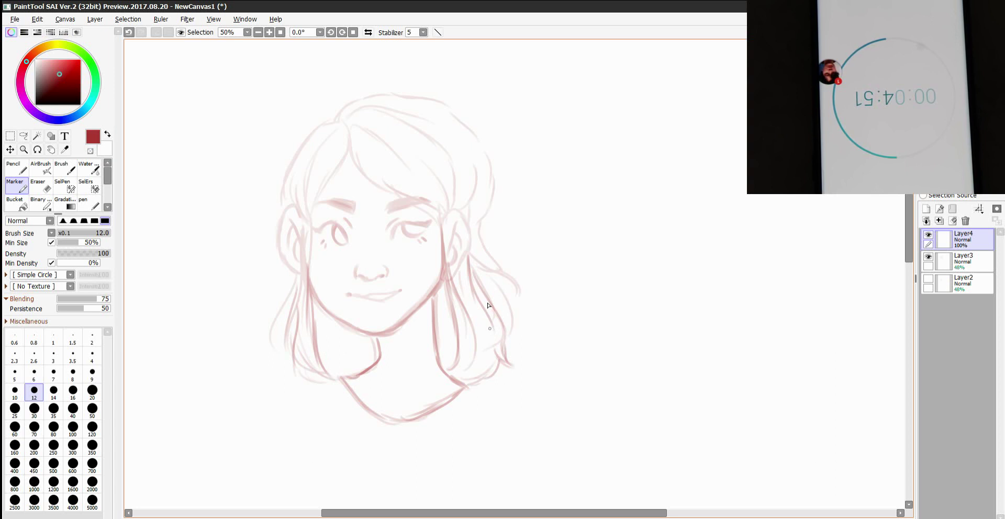
{"action": "left_click_drag", "start_coordinate": [298, 283], "coordinate": [280, 340]}
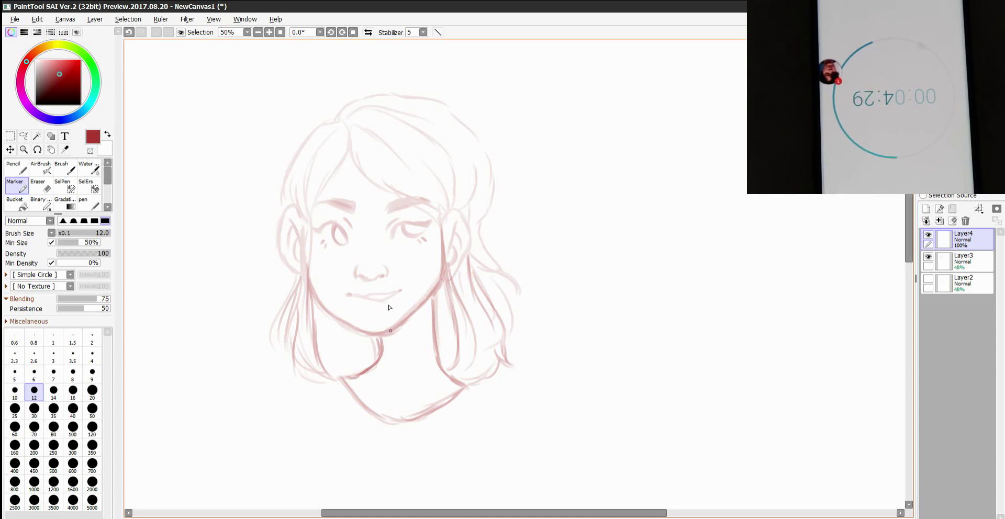
Redraw the parted fringe and the hair outline over the crown with inner strands, plus the ear on the right side
{"action": "mouse_move", "coordinate": [345, 127]}
{"action": "left_mouse_down"}
{"action": "mouse_move", "coordinate": [396, 160]}
{"action": "mouse_move", "coordinate": [392, 172]}
{"action": "mouse_move", "coordinate": [441, 190]}
{"action": "mouse_move", "coordinate": [384, 154]}
{"action": "mouse_move", "coordinate": [434, 188]}
{"action": "mouse_move", "coordinate": [419, 182]}
{"action": "mouse_move", "coordinate": [438, 236]}
{"action": "left_mouse_up"}
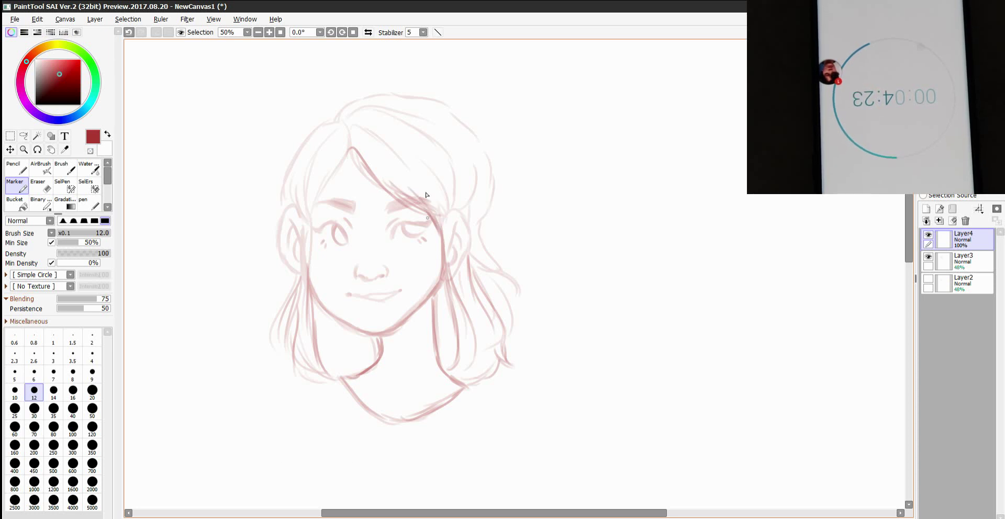
{"action": "mouse_move", "coordinate": [447, 198]}
{"action": "left_mouse_down"}
{"action": "mouse_move", "coordinate": [466, 238]}
{"action": "mouse_move", "coordinate": [449, 268]}
{"action": "mouse_move", "coordinate": [466, 252]}
{"action": "mouse_move", "coordinate": [457, 217]}
{"action": "mouse_move", "coordinate": [447, 266]}
{"action": "mouse_move", "coordinate": [457, 236]}
{"action": "left_mouse_up"}
{"action": "mouse_move", "coordinate": [348, 153]}
{"action": "left_mouse_down"}
{"action": "mouse_move", "coordinate": [373, 133]}
{"action": "mouse_move", "coordinate": [368, 123]}
{"action": "mouse_move", "coordinate": [397, 139]}
{"action": "mouse_move", "coordinate": [415, 130]}
{"action": "left_mouse_up"}
{"action": "mouse_move", "coordinate": [355, 111]}
{"action": "left_mouse_down"}
{"action": "mouse_move", "coordinate": [407, 93]}
{"action": "mouse_move", "coordinate": [379, 96]}
{"action": "mouse_move", "coordinate": [431, 107]}
{"action": "mouse_move", "coordinate": [416, 100]}
{"action": "mouse_move", "coordinate": [473, 137]}
{"action": "left_mouse_up"}
{"action": "mouse_move", "coordinate": [470, 224]}
{"action": "left_mouse_down"}
{"action": "mouse_move", "coordinate": [481, 188]}
{"action": "mouse_move", "coordinate": [467, 146]}
{"action": "mouse_move", "coordinate": [477, 147]}
{"action": "mouse_move", "coordinate": [481, 277]}
{"action": "mouse_move", "coordinate": [513, 337]}
{"action": "left_mouse_up"}
{"action": "mouse_move", "coordinate": [341, 120]}
{"action": "left_mouse_down"}
{"action": "mouse_move", "coordinate": [312, 140]}
{"action": "mouse_move", "coordinate": [287, 207]}
{"action": "left_mouse_up"}
{"action": "mouse_move", "coordinate": [290, 159]}
{"action": "left_mouse_down"}
{"action": "mouse_move", "coordinate": [280, 204]}
{"action": "mouse_move", "coordinate": [306, 230]}
{"action": "mouse_move", "coordinate": [303, 297]}
{"action": "left_mouse_up"}
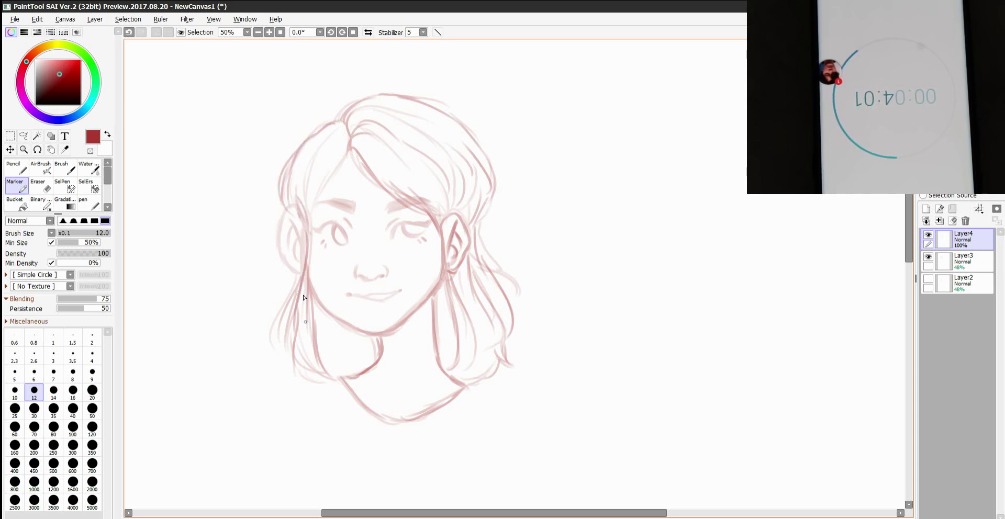
{"action": "left_click_drag", "start_coordinate": [335, 151], "coordinate": [301, 207]}
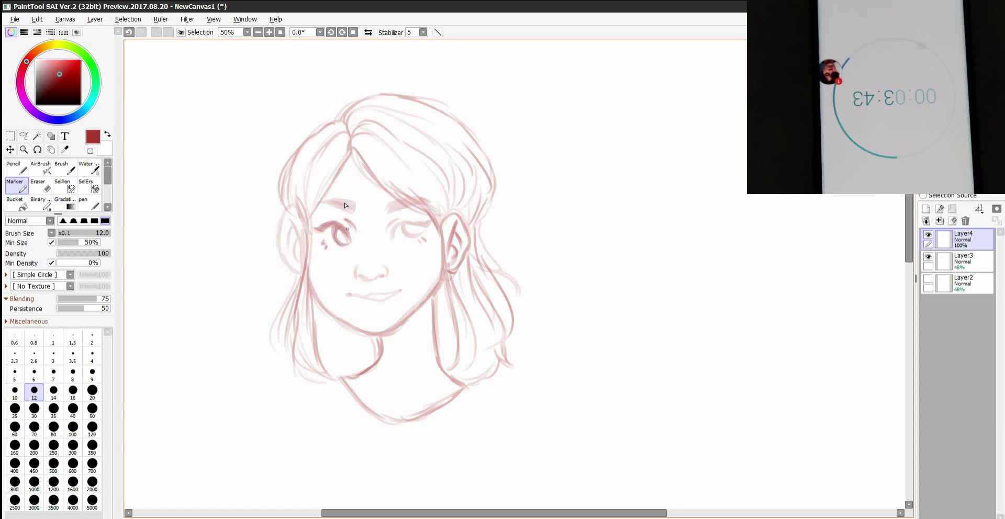
Refine the facial features with eyebrows, lashed eyes, nose and smiling mouth, and redraw the ear on the left side
{"action": "left_click_drag", "start_coordinate": [336, 205], "coordinate": [353, 209]}
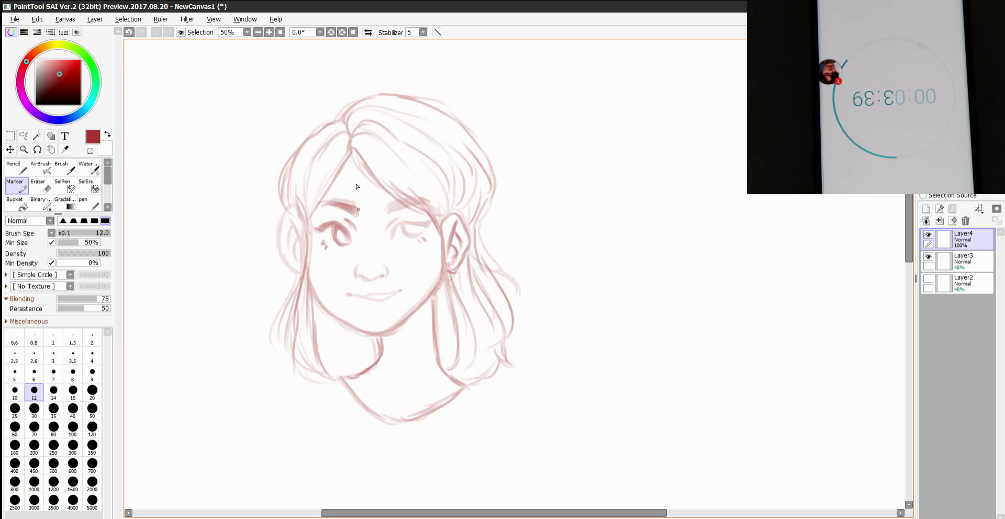
{"action": "mouse_move", "coordinate": [292, 228]}
{"action": "left_mouse_down"}
{"action": "mouse_move", "coordinate": [286, 206]}
{"action": "mouse_move", "coordinate": [300, 247]}
{"action": "mouse_move", "coordinate": [303, 215]}
{"action": "left_mouse_up"}
{"action": "left_click_drag", "start_coordinate": [295, 240], "coordinate": [301, 262]}
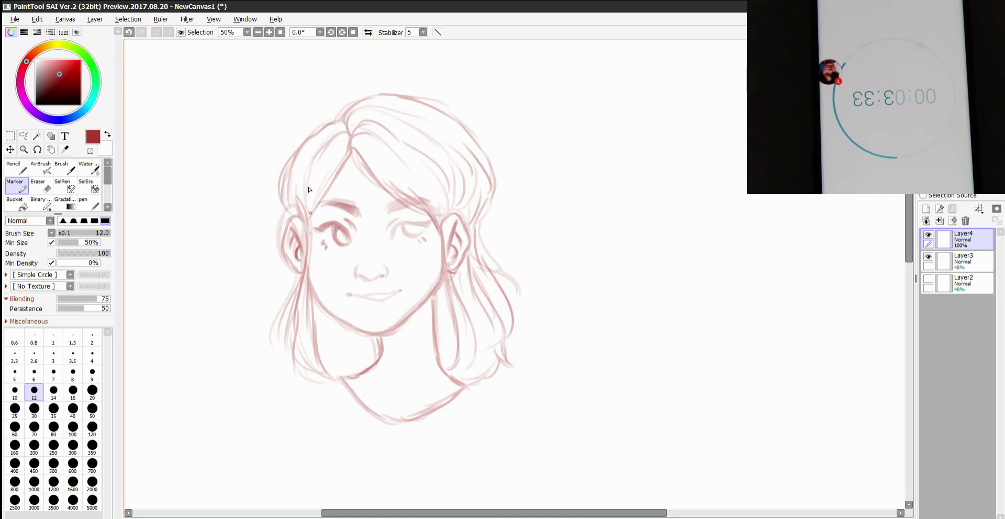
{"action": "mouse_move", "coordinate": [395, 227]}
{"action": "left_mouse_down"}
{"action": "mouse_move", "coordinate": [407, 219]}
{"action": "mouse_move", "coordinate": [425, 230]}
{"action": "mouse_move", "coordinate": [392, 236]}
{"action": "left_mouse_up"}
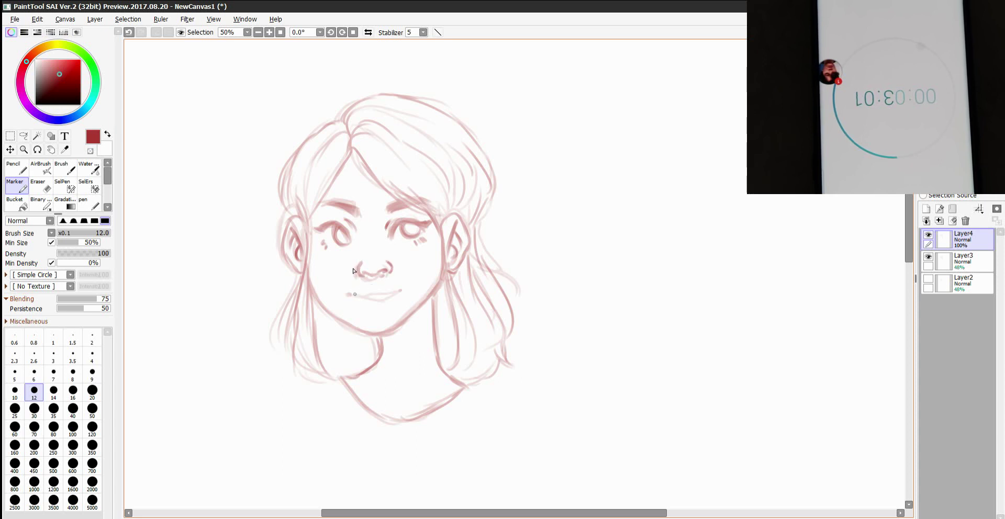
{"action": "left_click", "coordinate": [355, 291]}
{"action": "key", "text": "ctrl+z"}
{"action": "key", "text": "ctrl+y"}
Add loose strands along both cheeks and shade the shadow under the jaw on the neck
{"action": "left_click_drag", "start_coordinate": [439, 257], "coordinate": [427, 294]}
{"action": "left_click_drag", "start_coordinate": [441, 228], "coordinate": [435, 241]}
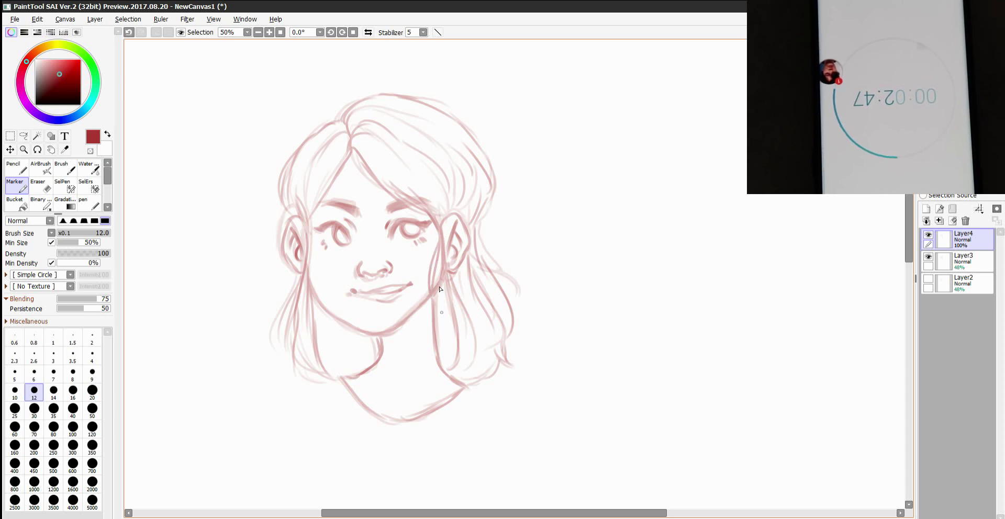
{"action": "left_click_drag", "start_coordinate": [309, 257], "coordinate": [321, 305]}
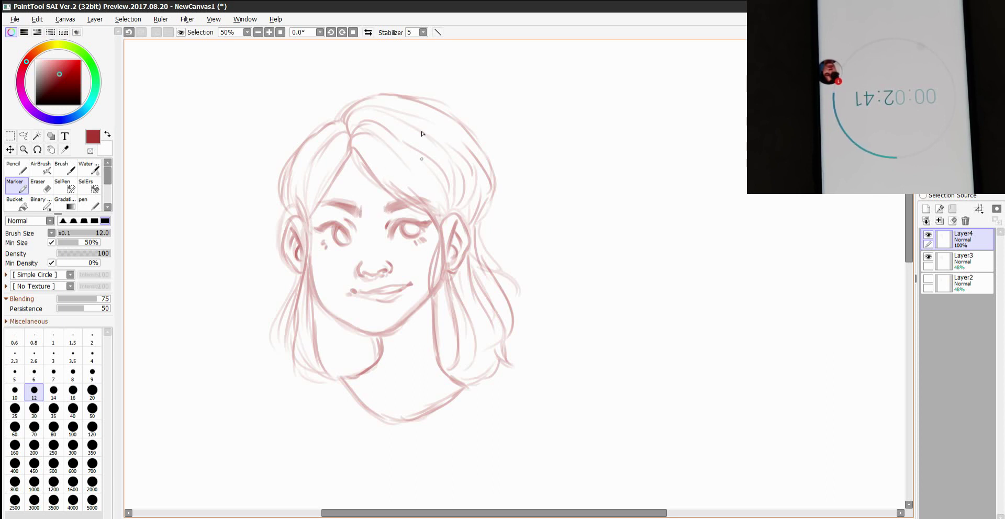
{"action": "mouse_move", "coordinate": [380, 337]}
{"action": "left_mouse_down"}
{"action": "mouse_move", "coordinate": [383, 360]}
{"action": "mouse_move", "coordinate": [439, 293]}
{"action": "mouse_move", "coordinate": [389, 343]}
{"action": "mouse_move", "coordinate": [430, 313]}
{"action": "left_mouse_up"}
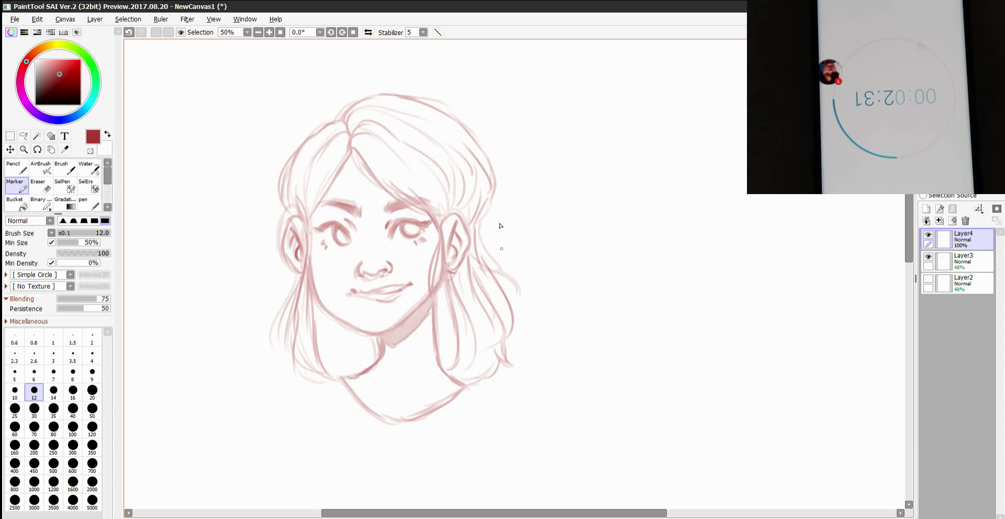
Add a new colour layer directly below Layer4 and hide Layer3
{"action": "left_click", "coordinate": [963, 259]}
{"action": "left_click", "coordinate": [963, 282]}
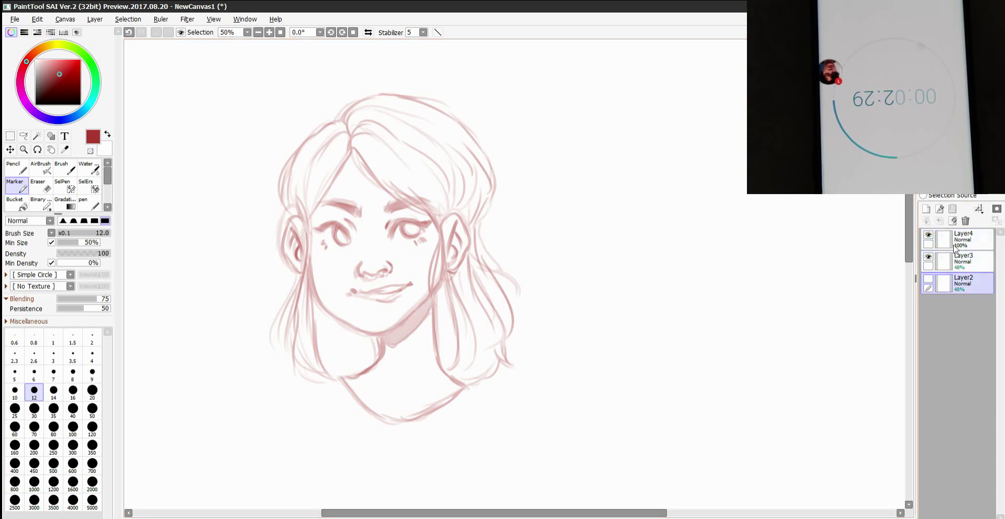
{"action": "left_click", "coordinate": [927, 209]}
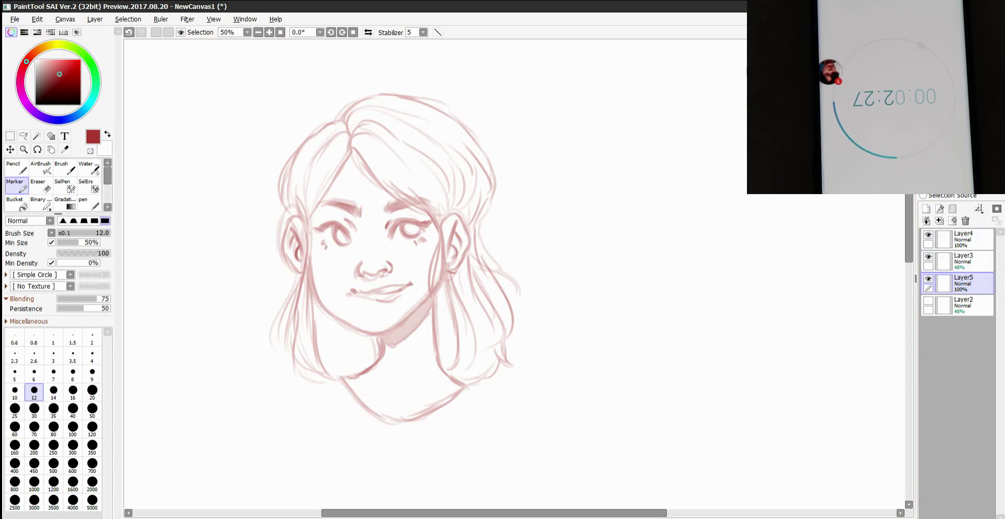
{"action": "left_click", "coordinate": [928, 257]}
{"action": "left_click_drag", "start_coordinate": [958, 279], "coordinate": [953, 239]}
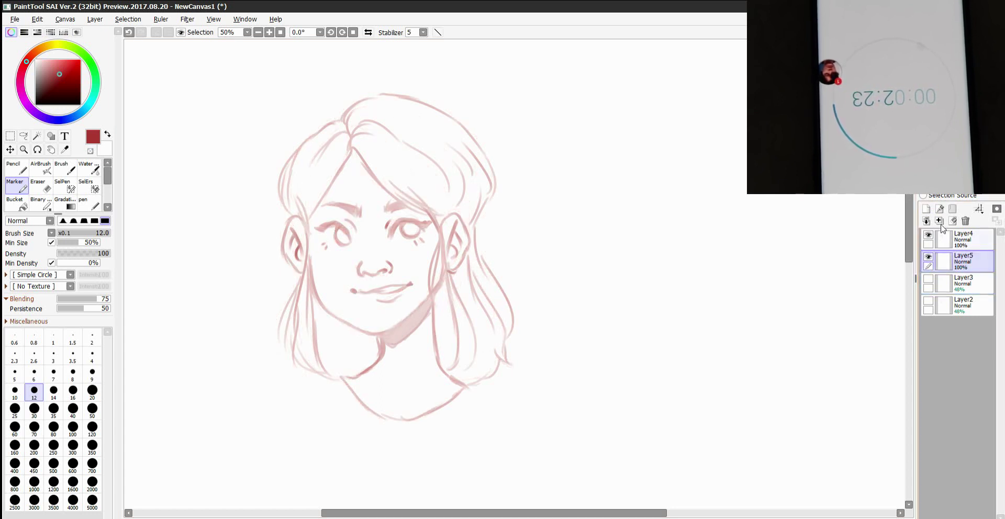
Choose a pale peach skin tone and block in the face with the Pencil at size 120
{"action": "left_click", "coordinate": [49, 59]}
{"action": "left_click", "coordinate": [29, 59]}
{"action": "left_click", "coordinate": [45, 63]}
{"action": "left_click", "coordinate": [34, 53]}
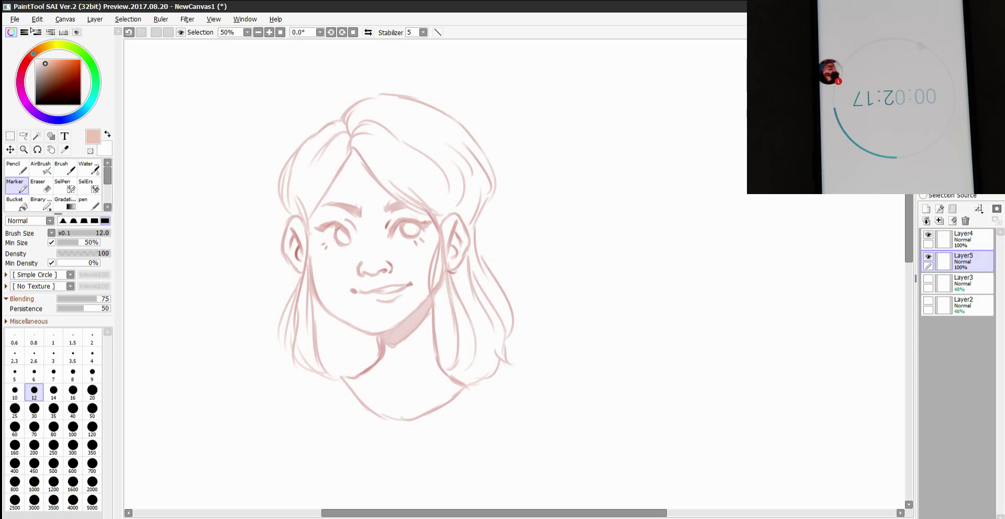
{"action": "left_click", "coordinate": [15, 167]}
{"action": "mouse_move", "coordinate": [366, 234]}
{"action": "left_mouse_down"}
{"action": "mouse_move", "coordinate": [393, 262]}
{"action": "mouse_move", "coordinate": [432, 225]}
{"action": "mouse_move", "coordinate": [361, 157]}
{"action": "mouse_move", "coordinate": [350, 158]}
{"action": "mouse_move", "coordinate": [341, 278]}
{"action": "mouse_move", "coordinate": [372, 295]}
{"action": "mouse_move", "coordinate": [414, 290]}
{"action": "left_mouse_up"}
Fill both ears, the neck and the bust down to its curved base with the skin tone
{"action": "mouse_move", "coordinate": [304, 254]}
{"action": "left_mouse_down"}
{"action": "mouse_move", "coordinate": [294, 262]}
{"action": "mouse_move", "coordinate": [297, 238]}
{"action": "mouse_move", "coordinate": [295, 253]}
{"action": "left_mouse_up"}
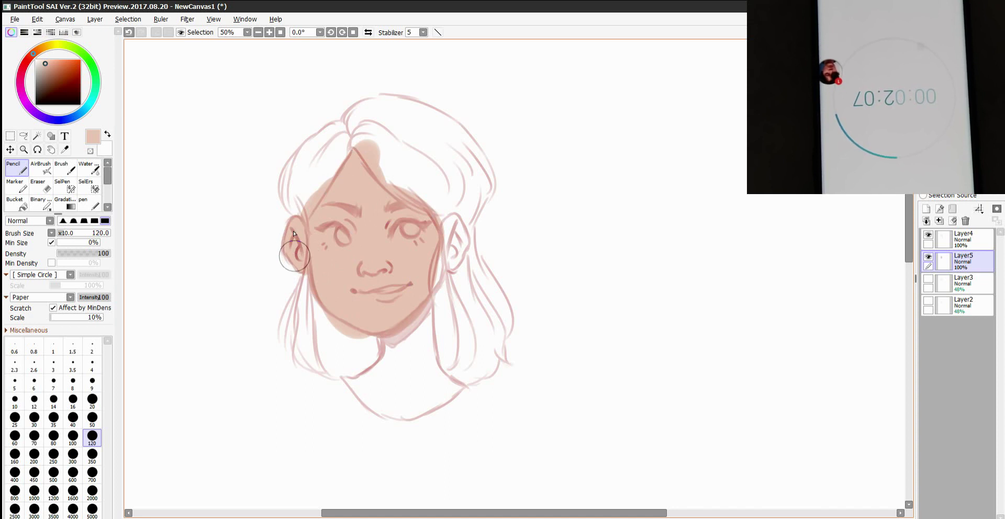
{"action": "mouse_move", "coordinate": [460, 225]}
{"action": "left_mouse_down"}
{"action": "mouse_move", "coordinate": [445, 236]}
{"action": "mouse_move", "coordinate": [457, 231]}
{"action": "mouse_move", "coordinate": [432, 283]}
{"action": "left_mouse_up"}
{"action": "mouse_move", "coordinate": [399, 335]}
{"action": "left_mouse_down"}
{"action": "mouse_move", "coordinate": [386, 344]}
{"action": "mouse_move", "coordinate": [393, 310]}
{"action": "mouse_move", "coordinate": [425, 342]}
{"action": "mouse_move", "coordinate": [426, 305]}
{"action": "left_mouse_up"}
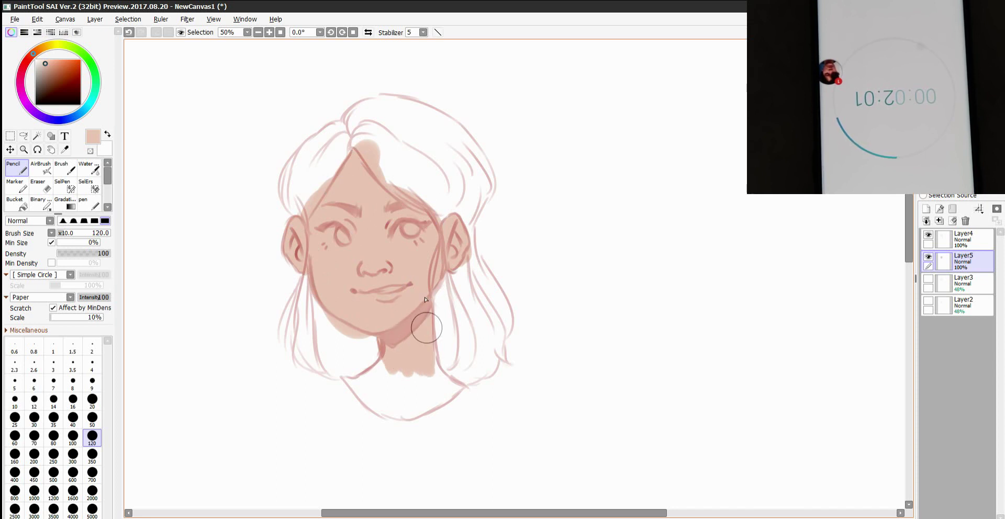
{"action": "mouse_move", "coordinate": [386, 358]}
{"action": "left_mouse_down"}
{"action": "mouse_move", "coordinate": [349, 378]}
{"action": "mouse_move", "coordinate": [355, 387]}
{"action": "mouse_move", "coordinate": [383, 266]}
{"action": "mouse_move", "coordinate": [416, 359]}
{"action": "mouse_move", "coordinate": [388, 375]}
{"action": "mouse_move", "coordinate": [410, 408]}
{"action": "mouse_move", "coordinate": [343, 329]}
{"action": "mouse_move", "coordinate": [390, 381]}
{"action": "mouse_move", "coordinate": [364, 377]}
{"action": "mouse_move", "coordinate": [390, 341]}
{"action": "mouse_move", "coordinate": [437, 386]}
{"action": "mouse_move", "coordinate": [418, 402]}
{"action": "mouse_move", "coordinate": [461, 389]}
{"action": "mouse_move", "coordinate": [419, 362]}
{"action": "mouse_move", "coordinate": [441, 380]}
{"action": "mouse_move", "coordinate": [425, 345]}
{"action": "mouse_move", "coordinate": [431, 385]}
{"action": "left_mouse_up"}
Paint the whites of both eyes and the teeth in the smiling mouth with white
{"action": "left_click", "coordinate": [586, 212], "text": "alt"}
{"action": "mouse_move", "coordinate": [333, 232]}
{"action": "left_mouse_down"}
{"action": "mouse_move", "coordinate": [340, 238]}
{"action": "mouse_move", "coordinate": [339, 218]}
{"action": "left_mouse_up"}
{"action": "mouse_move", "coordinate": [406, 230]}
{"action": "left_mouse_down"}
{"action": "mouse_move", "coordinate": [419, 229]}
{"action": "mouse_move", "coordinate": [403, 233]}
{"action": "mouse_move", "coordinate": [416, 238]}
{"action": "mouse_move", "coordinate": [402, 231]}
{"action": "left_mouse_up"}
{"action": "right_click", "coordinate": [395, 247]}
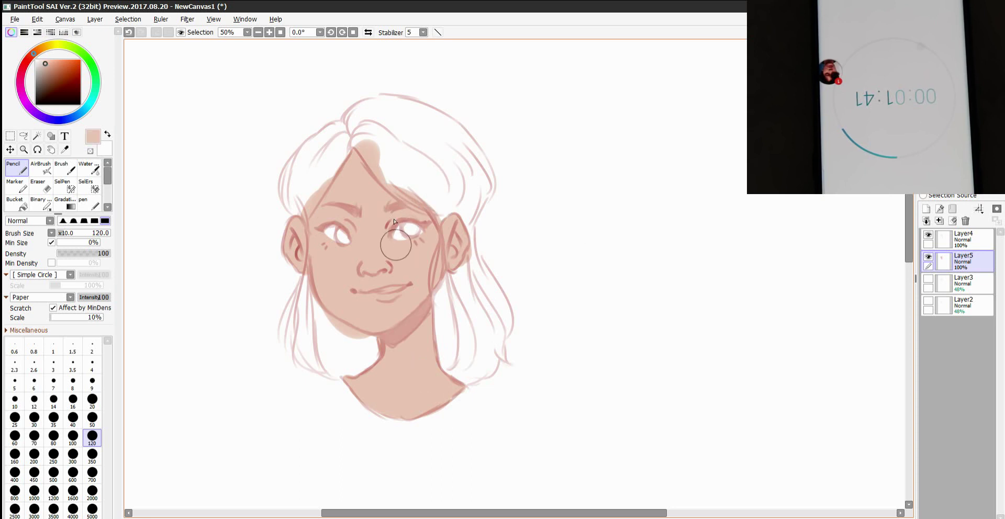
{"action": "left_click", "coordinate": [611, 271], "text": "alt"}
{"action": "left_click_drag", "start_coordinate": [387, 288], "coordinate": [411, 286]}
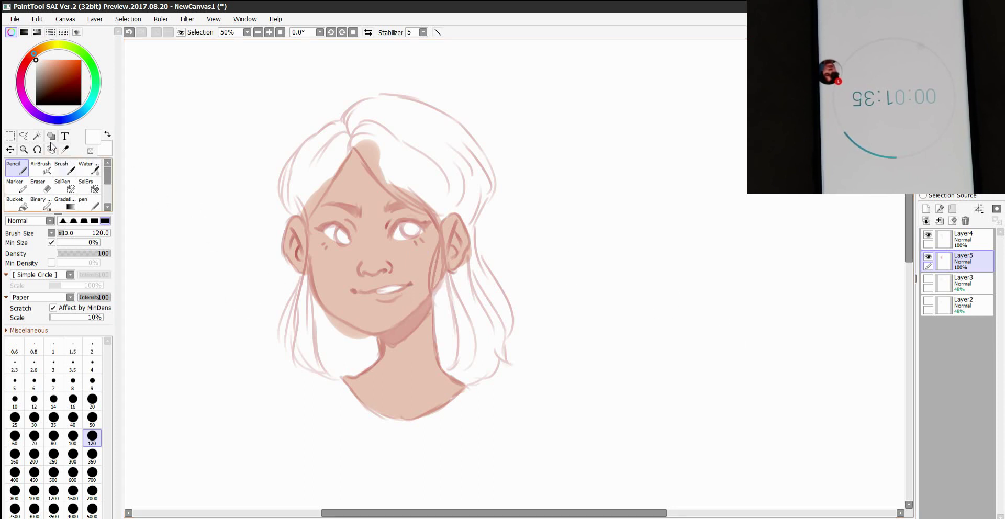
Choose a deep brick red and paint a first hair stroke along the fringe from the parting
{"action": "left_click", "coordinate": [29, 58]}
{"action": "left_click", "coordinate": [50, 67]}
{"action": "left_click", "coordinate": [29, 57]}
{"action": "left_click", "coordinate": [54, 66]}
{"action": "left_click_drag", "start_coordinate": [55, 68], "coordinate": [64, 72]}
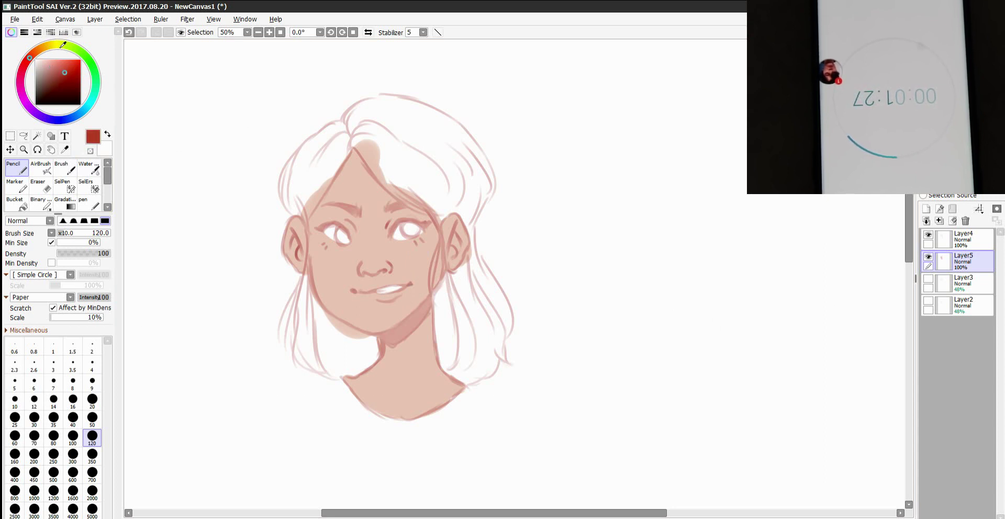
{"action": "left_click_drag", "start_coordinate": [356, 140], "coordinate": [407, 198]}
Set Layer4 to Multiply and paint the swept fringe and the lock beside the right cheek red on Layer5
{"action": "left_click", "coordinate": [958, 239]}
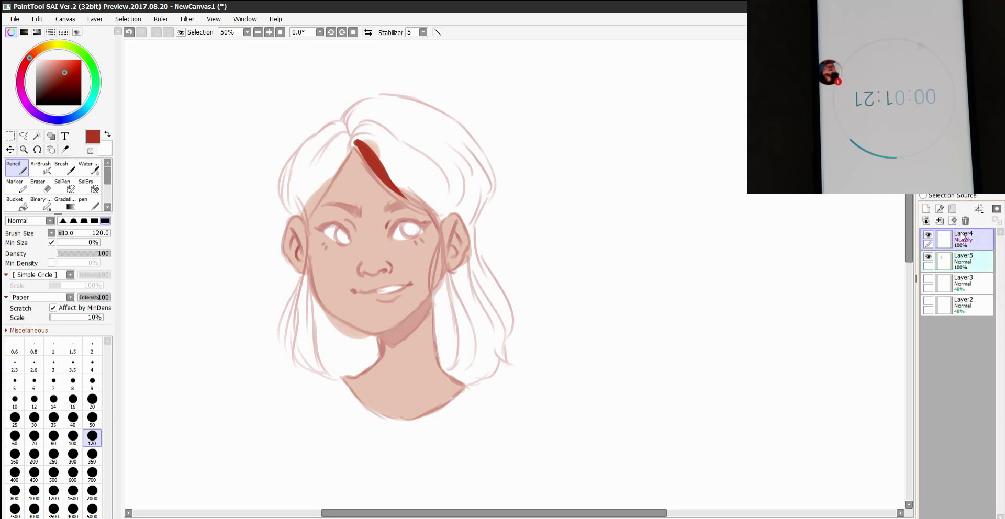
{"action": "left_click", "coordinate": [963, 261]}
{"action": "mouse_move", "coordinate": [371, 160]}
{"action": "left_mouse_down"}
{"action": "mouse_move", "coordinate": [406, 201]}
{"action": "mouse_move", "coordinate": [436, 212]}
{"action": "mouse_move", "coordinate": [422, 198]}
{"action": "left_mouse_up"}
{"action": "left_click_drag", "start_coordinate": [350, 144], "coordinate": [433, 208]}
{"action": "mouse_move", "coordinate": [381, 171]}
{"action": "left_mouse_down"}
{"action": "mouse_move", "coordinate": [448, 217]}
{"action": "mouse_move", "coordinate": [405, 190]}
{"action": "mouse_move", "coordinate": [435, 231]}
{"action": "mouse_move", "coordinate": [438, 220]}
{"action": "mouse_move", "coordinate": [443, 260]}
{"action": "left_mouse_up"}
{"action": "mouse_move", "coordinate": [430, 211]}
{"action": "left_mouse_down"}
{"action": "mouse_move", "coordinate": [441, 268]}
{"action": "mouse_move", "coordinate": [444, 237]}
{"action": "mouse_move", "coordinate": [434, 303]}
{"action": "mouse_move", "coordinate": [440, 246]}
{"action": "mouse_move", "coordinate": [447, 323]}
{"action": "mouse_move", "coordinate": [440, 316]}
{"action": "mouse_move", "coordinate": [434, 266]}
{"action": "mouse_move", "coordinate": [444, 312]}
{"action": "mouse_move", "coordinate": [436, 285]}
{"action": "mouse_move", "coordinate": [459, 303]}
{"action": "mouse_move", "coordinate": [461, 345]}
{"action": "left_mouse_up"}
{"action": "mouse_move", "coordinate": [453, 280]}
{"action": "left_mouse_down"}
{"action": "mouse_move", "coordinate": [473, 344]}
{"action": "mouse_move", "coordinate": [463, 325]}
{"action": "mouse_move", "coordinate": [476, 290]}
{"action": "mouse_move", "coordinate": [503, 354]}
{"action": "mouse_move", "coordinate": [500, 324]}
{"action": "mouse_move", "coordinate": [505, 345]}
{"action": "mouse_move", "coordinate": [476, 345]}
{"action": "mouse_move", "coordinate": [485, 319]}
{"action": "mouse_move", "coordinate": [445, 295]}
{"action": "mouse_move", "coordinate": [455, 325]}
{"action": "left_mouse_up"}
Fill the remaining long hair behind the right ear down to the shoulder with red at brush size 50
{"action": "left_click", "coordinate": [92, 417]}
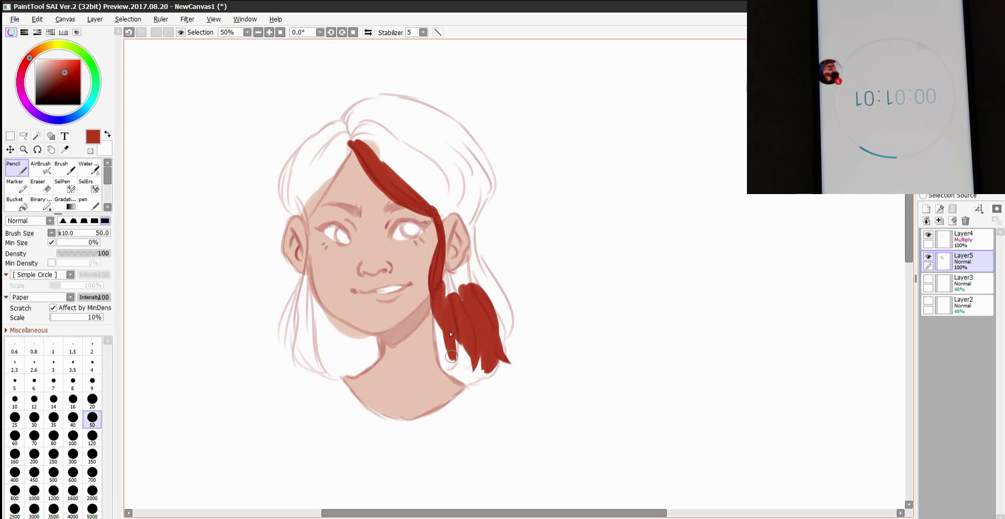
{"action": "mouse_move", "coordinate": [448, 358]}
{"action": "left_mouse_down"}
{"action": "mouse_move", "coordinate": [435, 305]}
{"action": "mouse_move", "coordinate": [448, 370]}
{"action": "mouse_move", "coordinate": [462, 377]}
{"action": "mouse_move", "coordinate": [457, 336]}
{"action": "mouse_move", "coordinate": [461, 365]}
{"action": "mouse_move", "coordinate": [484, 362]}
{"action": "mouse_move", "coordinate": [465, 381]}
{"action": "mouse_move", "coordinate": [486, 339]}
{"action": "left_mouse_up"}
{"action": "mouse_move", "coordinate": [479, 266]}
{"action": "left_mouse_down"}
{"action": "mouse_move", "coordinate": [500, 330]}
{"action": "mouse_move", "coordinate": [484, 264]}
{"action": "mouse_move", "coordinate": [456, 269]}
{"action": "mouse_move", "coordinate": [446, 256]}
{"action": "mouse_move", "coordinate": [456, 273]}
{"action": "mouse_move", "coordinate": [471, 246]}
{"action": "mouse_move", "coordinate": [452, 273]}
{"action": "mouse_move", "coordinate": [460, 287]}
{"action": "mouse_move", "coordinate": [472, 278]}
{"action": "left_mouse_up"}
{"action": "mouse_move", "coordinate": [486, 259]}
{"action": "left_mouse_down"}
{"action": "mouse_move", "coordinate": [493, 268]}
{"action": "mouse_move", "coordinate": [458, 201]}
{"action": "left_mouse_up"}
Fill the crown hair on both sides of the parting with red, enlarging the brush to 120
{"action": "mouse_move", "coordinate": [409, 181]}
{"action": "left_mouse_down"}
{"action": "mouse_move", "coordinate": [367, 145]}
{"action": "mouse_move", "coordinate": [417, 172]}
{"action": "mouse_move", "coordinate": [362, 138]}
{"action": "mouse_move", "coordinate": [372, 130]}
{"action": "mouse_move", "coordinate": [356, 120]}
{"action": "mouse_move", "coordinate": [378, 111]}
{"action": "mouse_move", "coordinate": [359, 109]}
{"action": "left_mouse_up"}
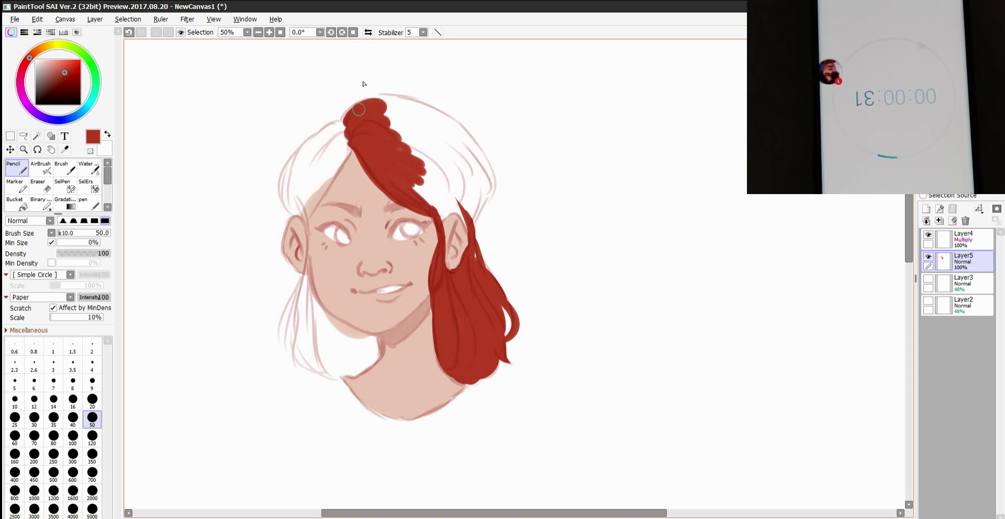
{"action": "left_click", "coordinate": [92, 435]}
{"action": "mouse_move", "coordinate": [440, 172]}
{"action": "left_mouse_down"}
{"action": "mouse_move", "coordinate": [415, 117]}
{"action": "mouse_move", "coordinate": [390, 102]}
{"action": "mouse_move", "coordinate": [419, 114]}
{"action": "mouse_move", "coordinate": [405, 94]}
{"action": "left_mouse_up"}
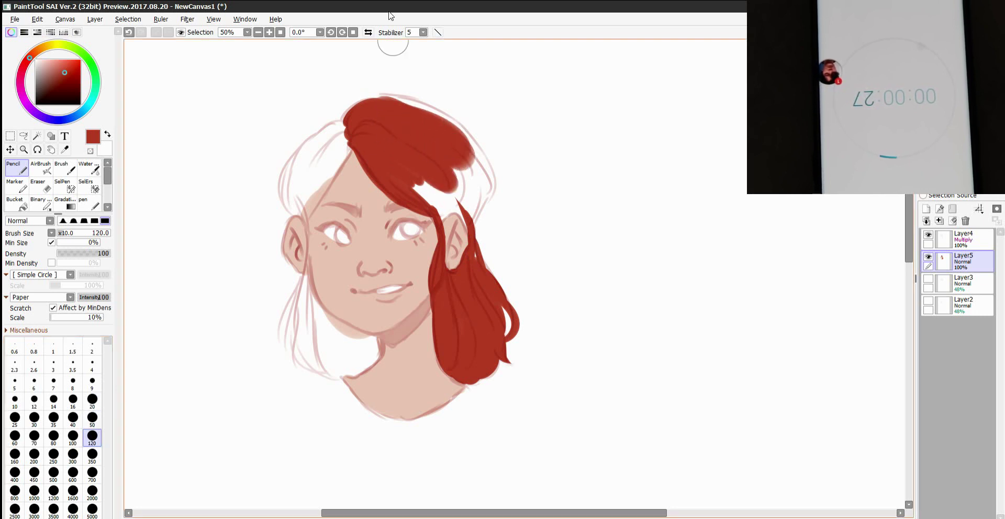
{"action": "mouse_move", "coordinate": [430, 135]}
{"action": "left_mouse_down"}
{"action": "mouse_move", "coordinate": [410, 177]}
{"action": "mouse_move", "coordinate": [452, 201]}
{"action": "mouse_move", "coordinate": [455, 182]}
{"action": "mouse_move", "coordinate": [465, 208]}
{"action": "mouse_move", "coordinate": [472, 177]}
{"action": "mouse_move", "coordinate": [477, 197]}
{"action": "mouse_move", "coordinate": [460, 141]}
{"action": "mouse_move", "coordinate": [380, 120]}
{"action": "mouse_move", "coordinate": [353, 129]}
{"action": "mouse_move", "coordinate": [307, 196]}
{"action": "mouse_move", "coordinate": [300, 183]}
{"action": "mouse_move", "coordinate": [337, 120]}
{"action": "left_mouse_up"}
Fill the long hair on the left side with red and finish its edges near the neck and temple at brush size 50
{"action": "mouse_move", "coordinate": [313, 291]}
{"action": "left_mouse_down"}
{"action": "mouse_move", "coordinate": [302, 280]}
{"action": "mouse_move", "coordinate": [317, 322]}
{"action": "mouse_move", "coordinate": [296, 356]}
{"action": "mouse_move", "coordinate": [314, 309]}
{"action": "mouse_move", "coordinate": [294, 260]}
{"action": "mouse_move", "coordinate": [305, 225]}
{"action": "mouse_move", "coordinate": [311, 288]}
{"action": "mouse_move", "coordinate": [374, 317]}
{"action": "mouse_move", "coordinate": [310, 314]}
{"action": "mouse_move", "coordinate": [349, 324]}
{"action": "left_mouse_up"}
{"action": "left_click", "coordinate": [92, 417]}
{"action": "mouse_move", "coordinate": [361, 360]}
{"action": "left_mouse_down"}
{"action": "mouse_move", "coordinate": [342, 339]}
{"action": "mouse_move", "coordinate": [341, 365]}
{"action": "mouse_move", "coordinate": [374, 351]}
{"action": "mouse_move", "coordinate": [374, 335]}
{"action": "mouse_move", "coordinate": [378, 354]}
{"action": "mouse_move", "coordinate": [380, 330]}
{"action": "left_mouse_up"}
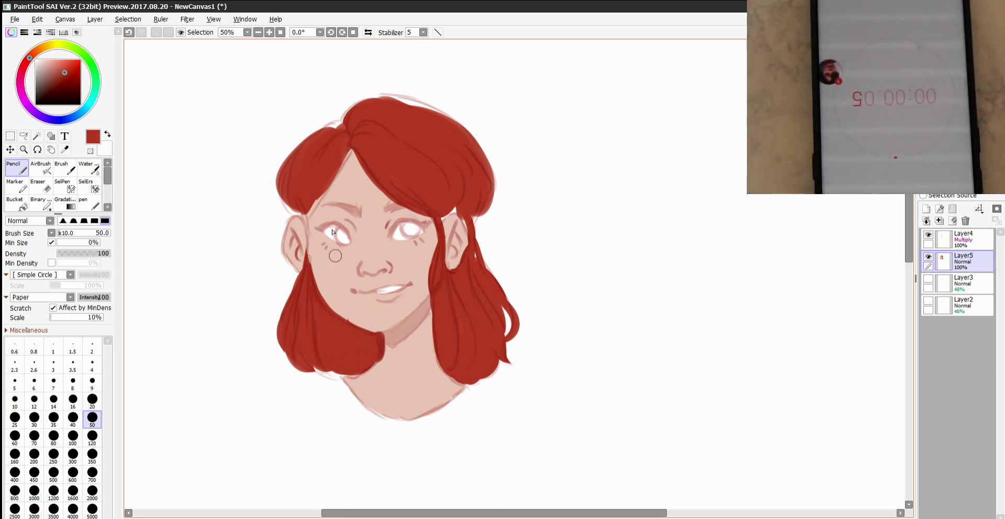
{"action": "left_click_drag", "start_coordinate": [303, 237], "coordinate": [313, 204]}
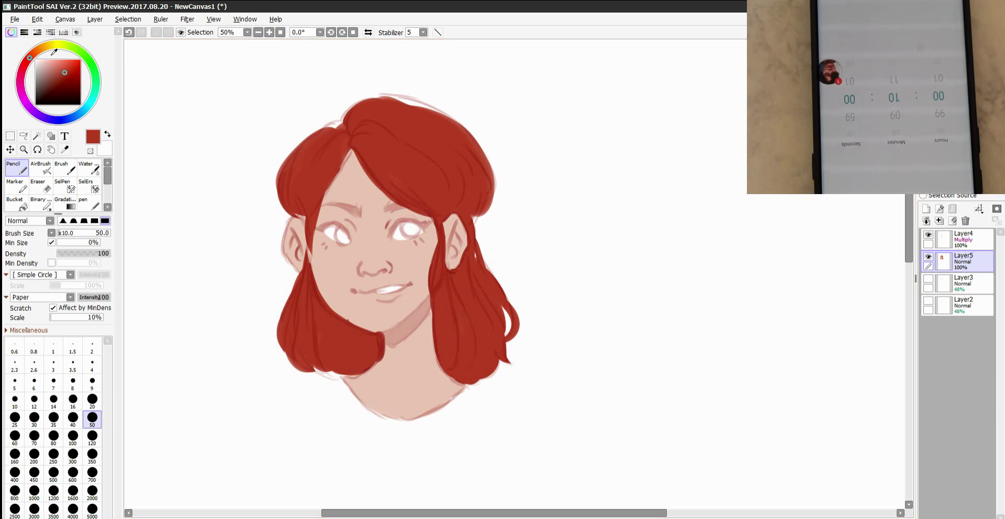
{"action": "left_click_drag", "start_coordinate": [49, 53], "coordinate": [91, 62]}
{"action": "left_click_drag", "start_coordinate": [339, 236], "coordinate": [348, 234]}
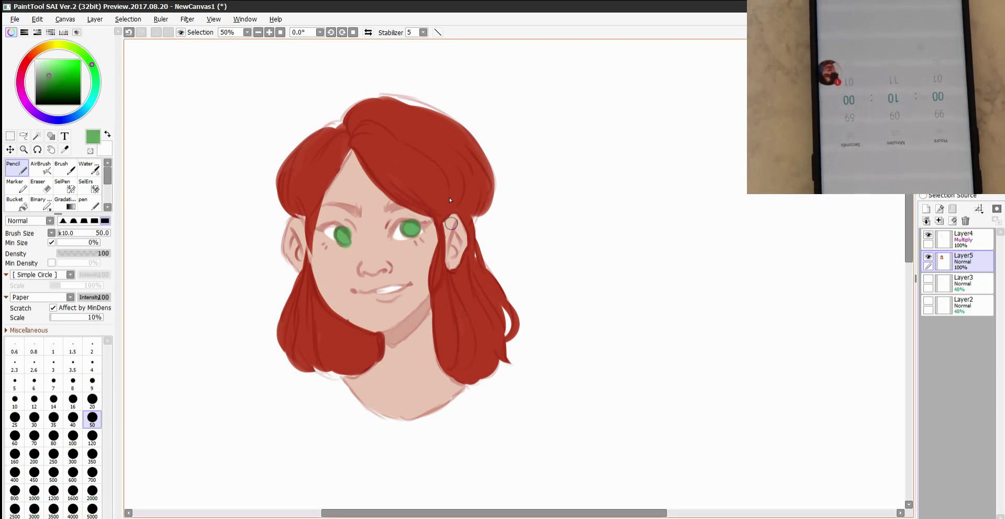
{"action": "right_click", "coordinate": [404, 317]}
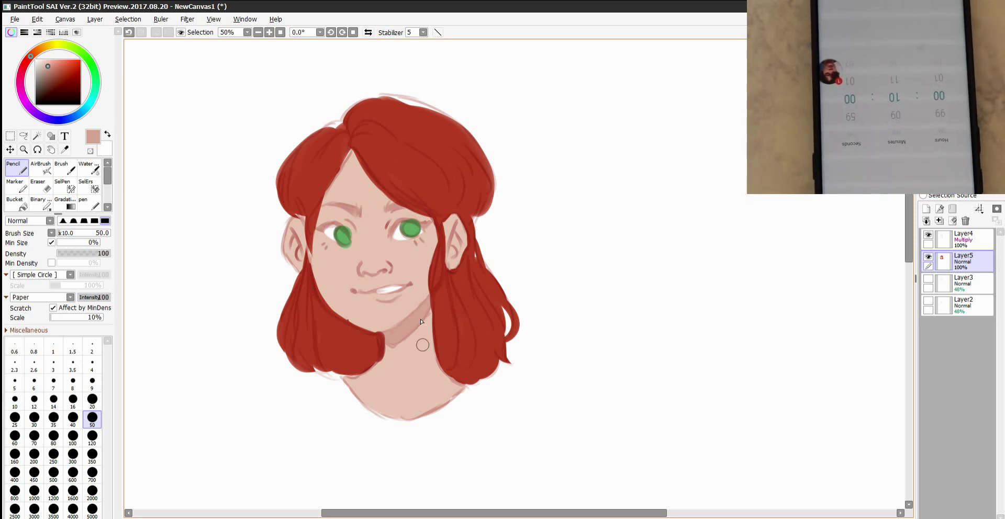
{"action": "key", "text": "ctrl+z"}
{"action": "key", "text": "ctrl+z"}
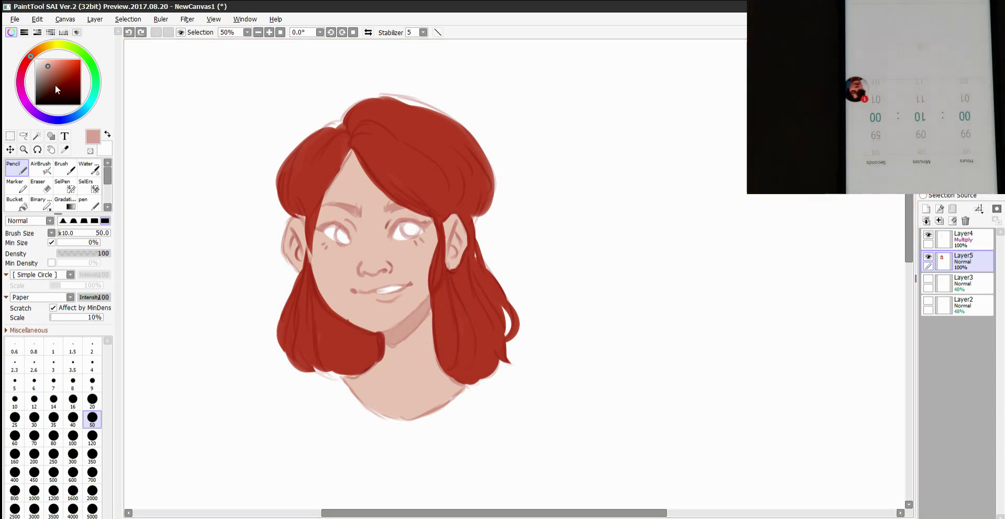
Choose a reddish brown and handwrite "10min" above the portrait's head on Layer5
{"action": "left_click", "coordinate": [62, 71]}
{"action": "mouse_move", "coordinate": [247, 95]}
{"action": "left_mouse_down"}
{"action": "mouse_move", "coordinate": [243, 133]}
{"action": "mouse_move", "coordinate": [261, 85]}
{"action": "mouse_move", "coordinate": [291, 93]}
{"action": "mouse_move", "coordinate": [303, 74]}
{"action": "mouse_move", "coordinate": [327, 79]}
{"action": "left_mouse_up"}
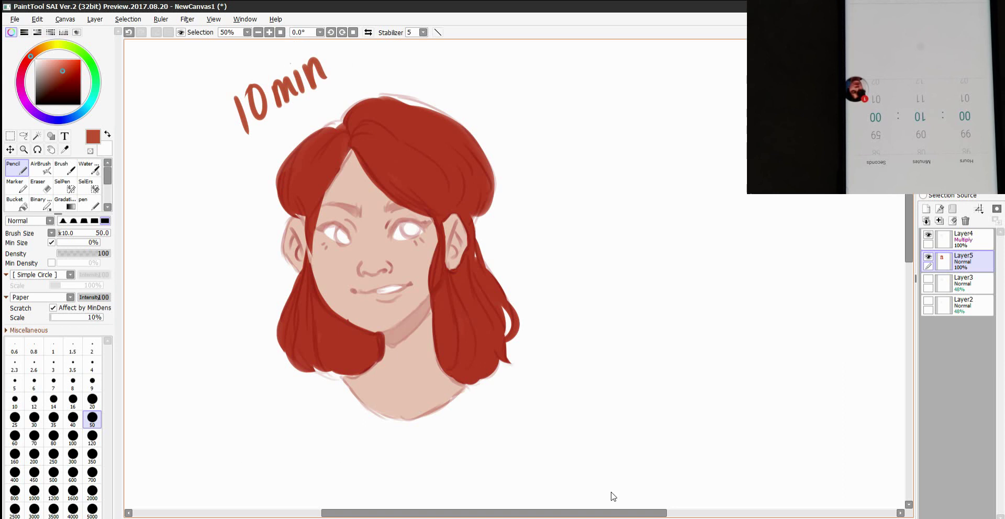
{"action": "mouse_move", "coordinate": [621, 488]}
{"action": "left_mouse_down"}
{"action": "mouse_move", "coordinate": [721, 489]}
{"action": "mouse_move", "coordinate": [615, 489]}
{"action": "left_mouse_up"}
Select the whole portrait and its "10min" label with a freeform lasso
{"action": "left_click", "coordinate": [258, 32]}
{"action": "left_click", "coordinate": [258, 32]}
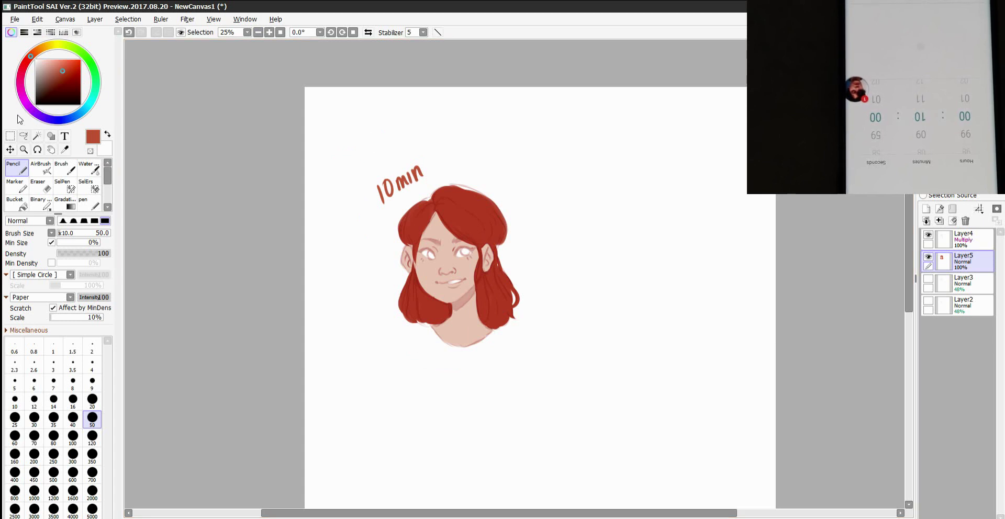
{"action": "left_click", "coordinate": [24, 135]}
{"action": "mouse_move", "coordinate": [564, 233]}
{"action": "left_mouse_down"}
{"action": "mouse_move", "coordinate": [469, 373]}
{"action": "mouse_move", "coordinate": [534, 314]}
{"action": "left_mouse_up"}
{"action": "left_click_drag", "start_coordinate": [487, 224], "coordinate": [478, 224]}
Merge Layer4 down into Layer5 and delete the hidden Layer3 and Layer2
{"action": "left_click", "coordinate": [960, 239]}
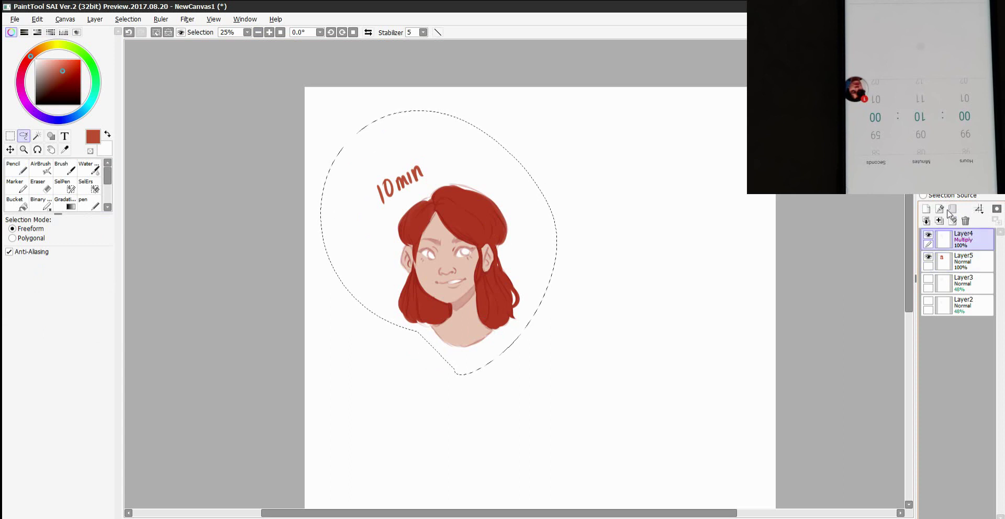
{"action": "left_click", "coordinate": [940, 220]}
{"action": "left_click", "coordinate": [940, 220]}
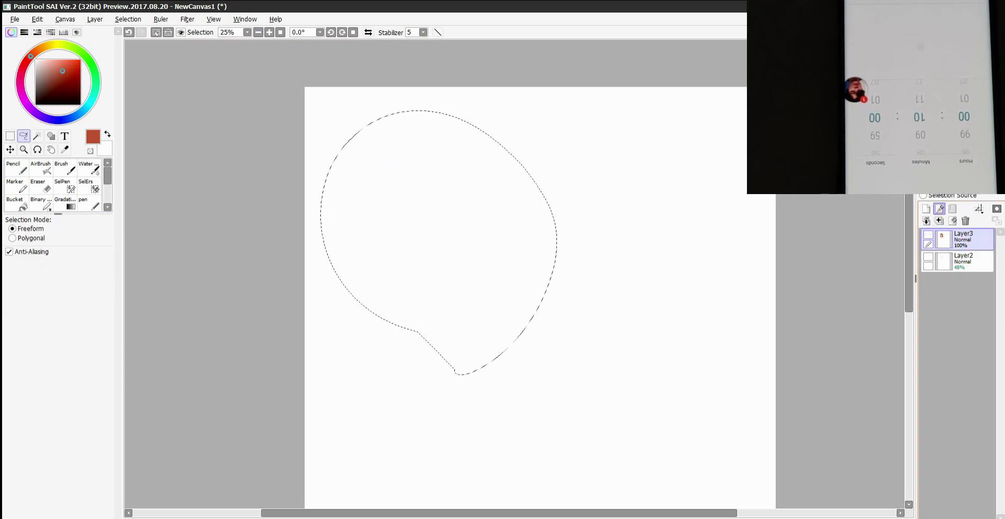
{"action": "key", "text": "ctrl+z"}
{"action": "left_click", "coordinate": [950, 260]}
{"action": "left_click", "coordinate": [965, 220]}
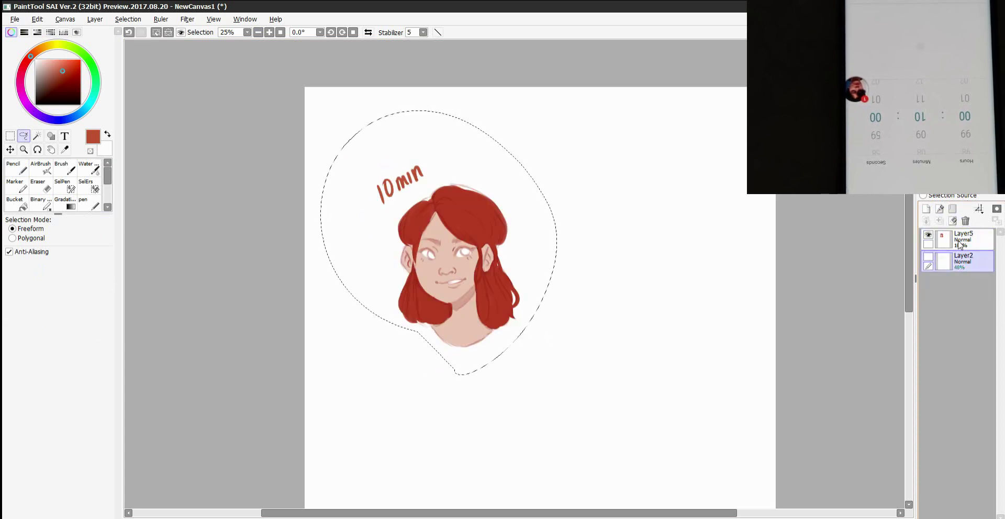
{"action": "left_click", "coordinate": [966, 220]}
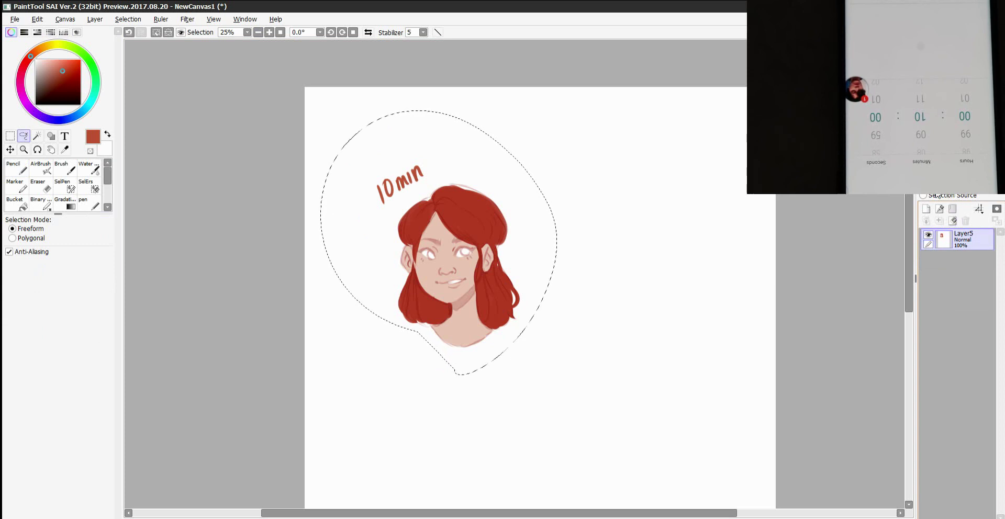
Move the selected portrait and label to the canvas's left edge, apply the transform and deselect
{"action": "key", "text": "ctrl+t"}
{"action": "left_click_drag", "start_coordinate": [471, 241], "coordinate": [400, 253]}
{"action": "left_click", "coordinate": [39, 314]}
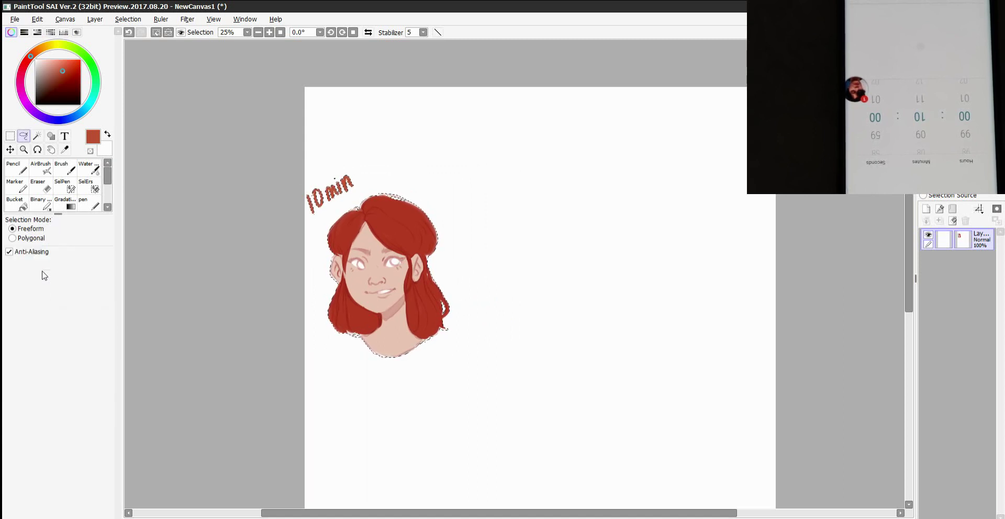
{"action": "key", "text": "ctrl+d"}
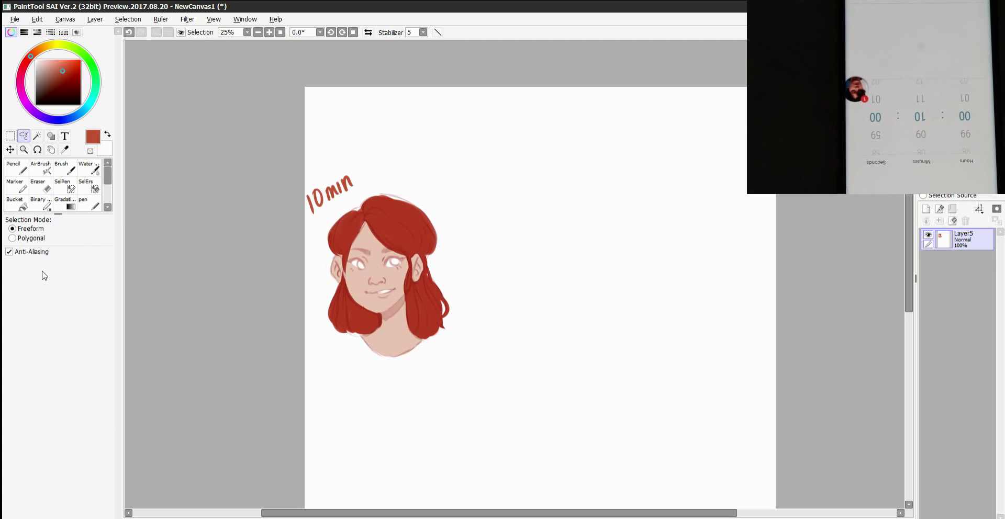
Add a new layer above Layer5 and set up the Marker at size 12 with a pinkish red
{"action": "left_click", "coordinate": [926, 208]}
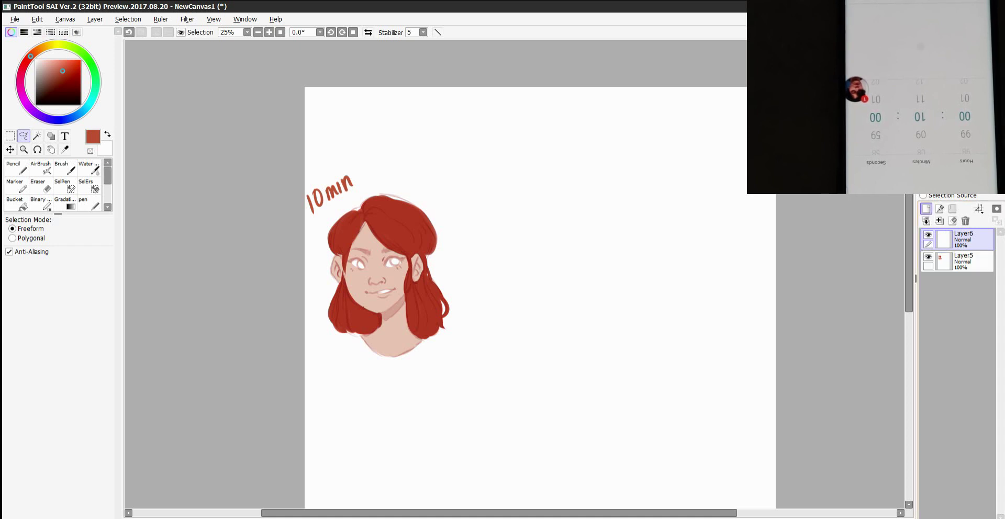
{"action": "left_click", "coordinate": [15, 184]}
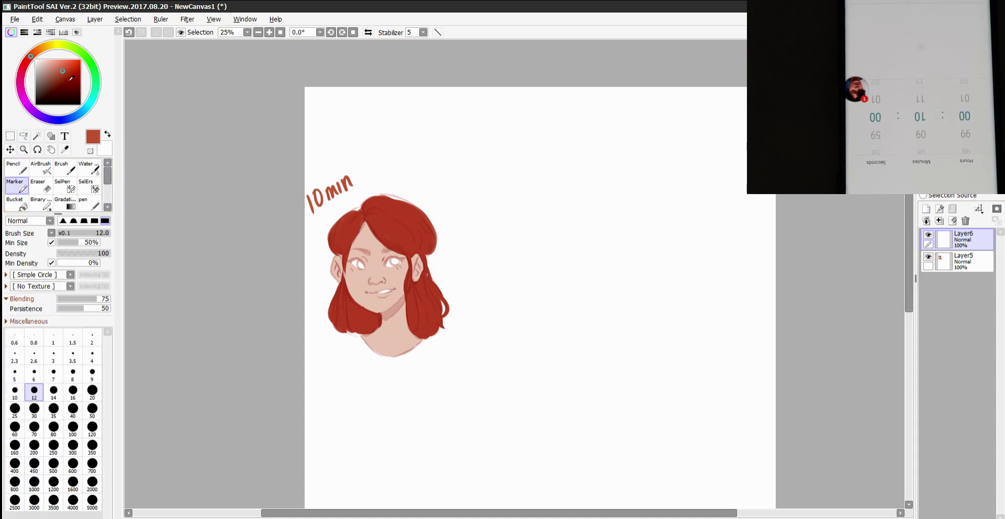
{"action": "left_click", "coordinate": [26, 63]}
{"action": "left_click", "coordinate": [60, 67]}
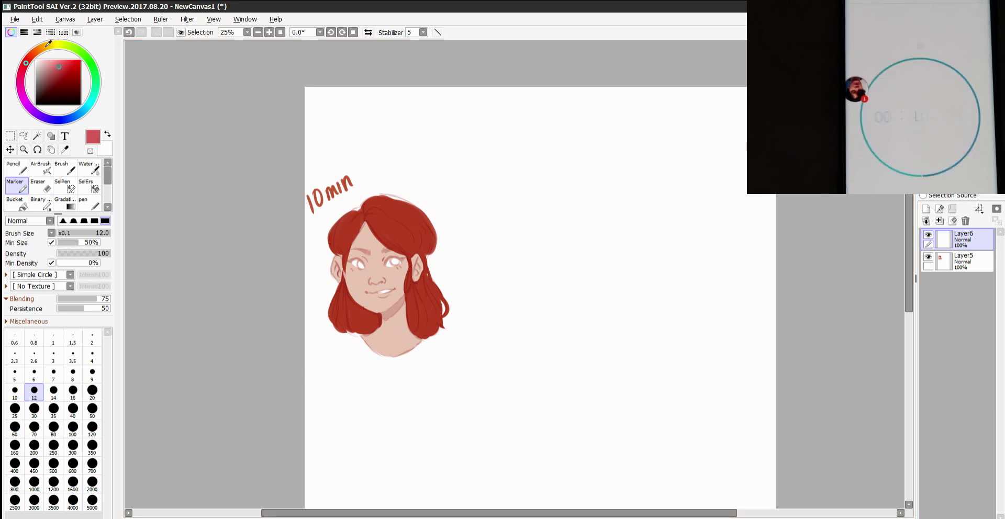
Rough in a second head beside the portrait, with skull circles, ears, centre line and placeholder eyes and nose
{"action": "mouse_move", "coordinate": [548, 202]}
{"action": "left_mouse_down"}
{"action": "mouse_move", "coordinate": [538, 265]}
{"action": "mouse_move", "coordinate": [532, 196]}
{"action": "mouse_move", "coordinate": [532, 314]}
{"action": "left_mouse_up"}
{"action": "mouse_move", "coordinate": [502, 264]}
{"action": "left_mouse_down"}
{"action": "mouse_move", "coordinate": [508, 300]}
{"action": "mouse_move", "coordinate": [565, 294]}
{"action": "left_mouse_up"}
{"action": "left_click_drag", "start_coordinate": [501, 271], "coordinate": [498, 298]}
{"action": "left_click_drag", "start_coordinate": [572, 265], "coordinate": [573, 297]}
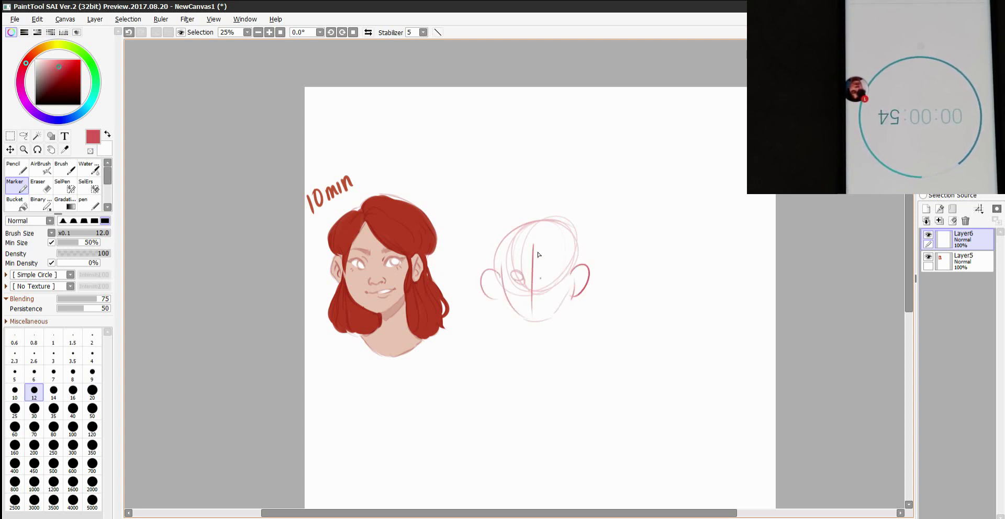
{"action": "mouse_move", "coordinate": [553, 267]}
{"action": "left_mouse_down"}
{"action": "mouse_move", "coordinate": [556, 245]}
{"action": "mouse_move", "coordinate": [532, 279]}
{"action": "left_mouse_up"}
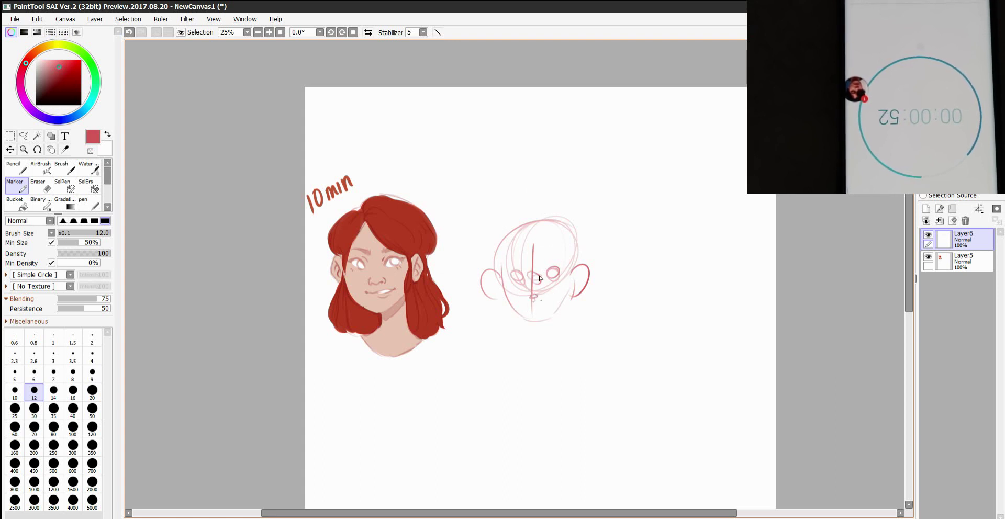
Sketch the second head's neck and collar, and long parted hair falling past both ears
{"action": "left_click_drag", "start_coordinate": [539, 340], "coordinate": [519, 348]}
{"action": "left_click_drag", "start_coordinate": [550, 324], "coordinate": [551, 336]}
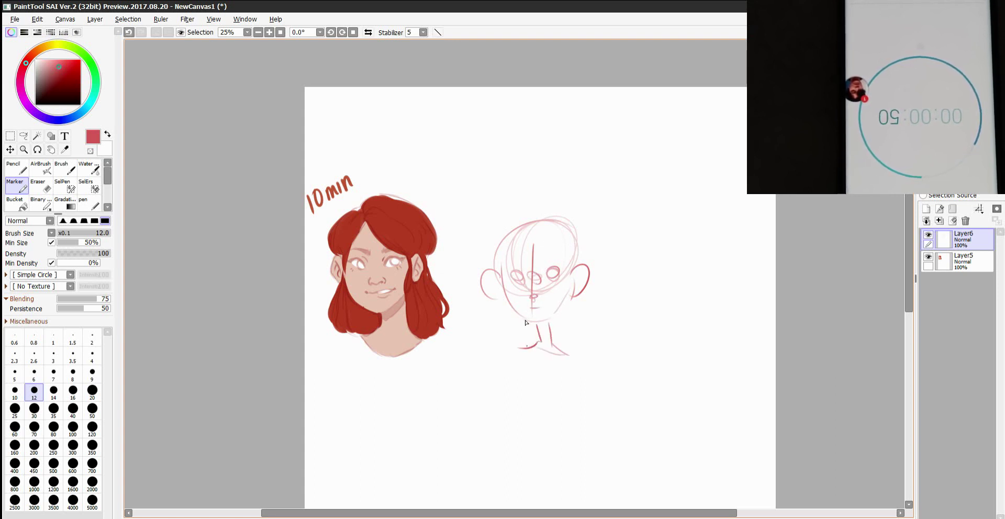
{"action": "left_click_drag", "start_coordinate": [502, 282], "coordinate": [505, 329]}
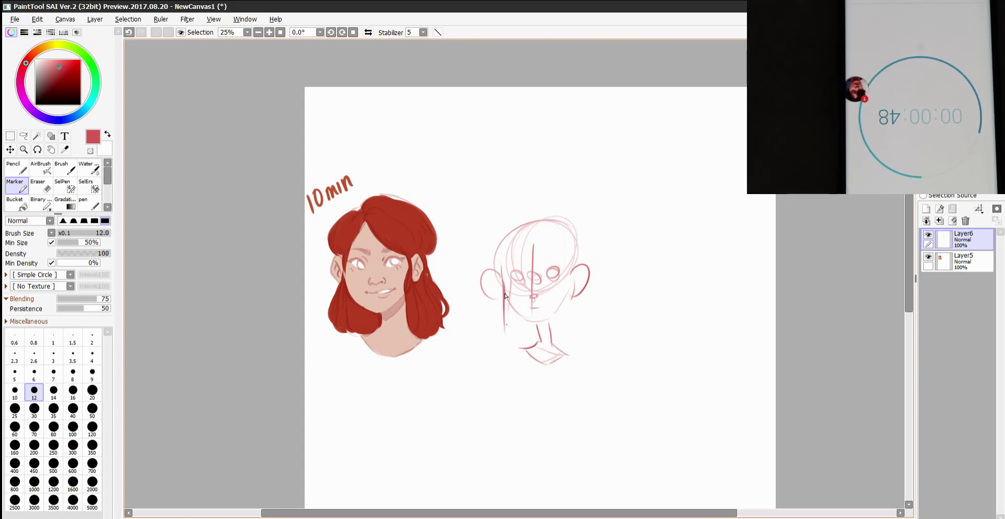
{"action": "left_click_drag", "start_coordinate": [572, 275], "coordinate": [575, 343]}
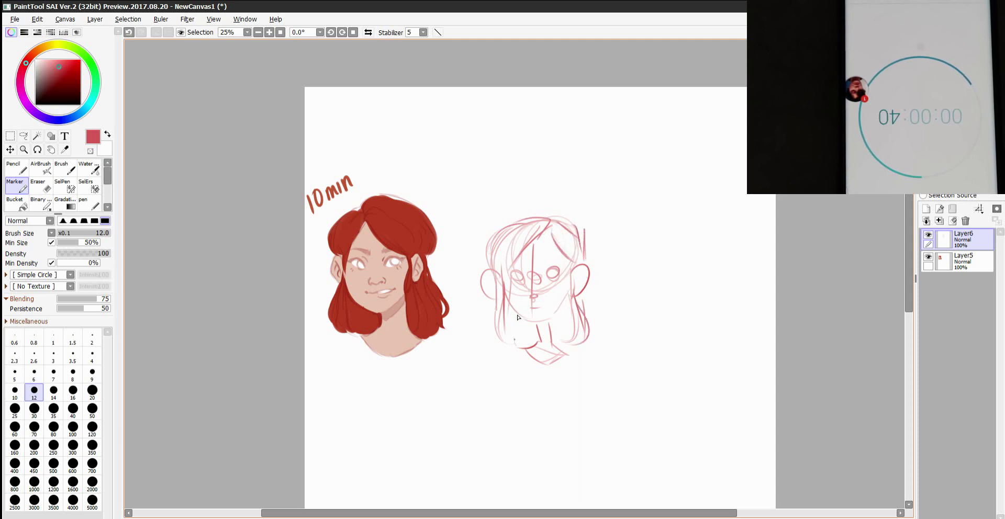
Lower Layer6's opacity to 26% and add a new layer above it for the refined lines
{"action": "left_click", "coordinate": [269, 32]}
{"action": "left_click", "coordinate": [269, 32]}
{"action": "left_click", "coordinate": [270, 32]}
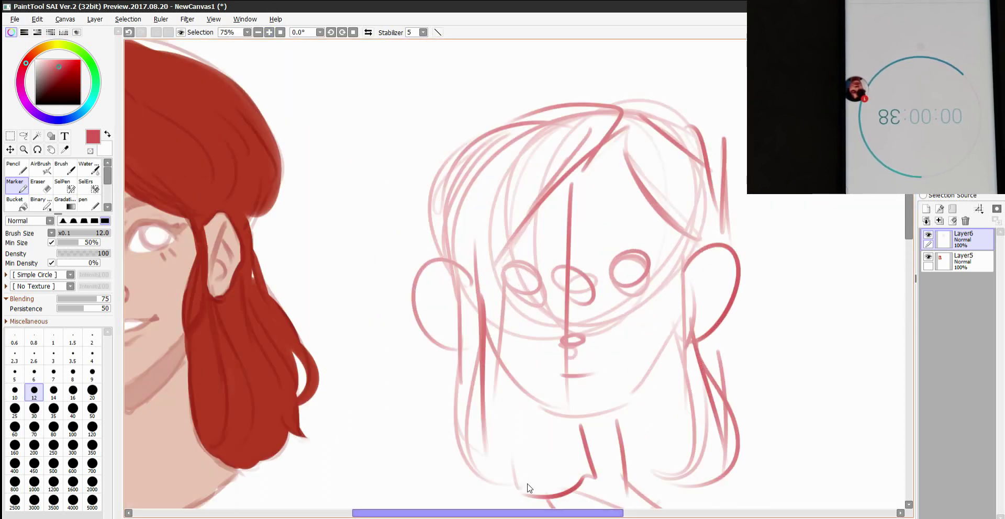
{"action": "left_click_drag", "start_coordinate": [527, 488], "coordinate": [549, 487]}
{"action": "left_click", "coordinate": [958, 175]}
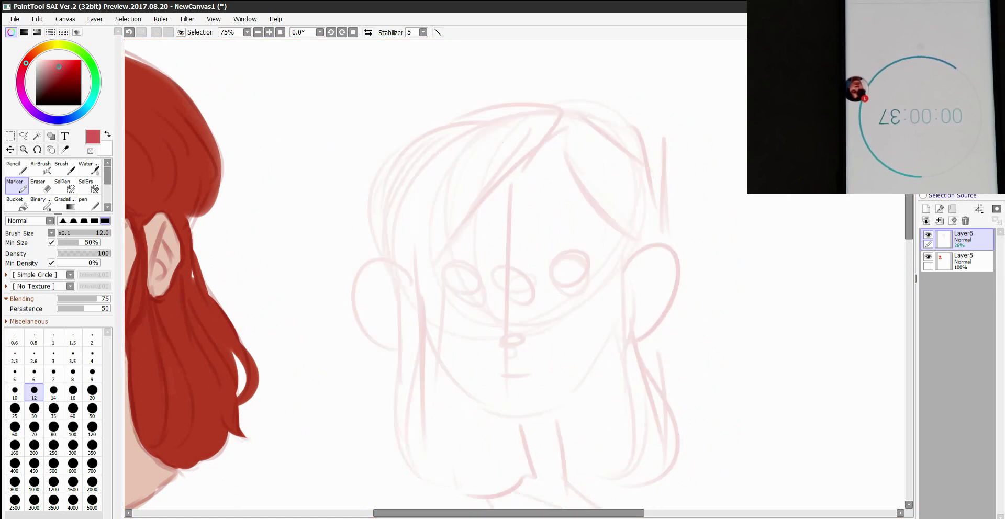
{"action": "left_click", "coordinate": [926, 208]}
Draw the refined jawline and both ears with inner folds over the faded sketch on Layer7
{"action": "scroll", "coordinate": [907, 201], "scroll_direction": "down", "scroll_amount": 3}
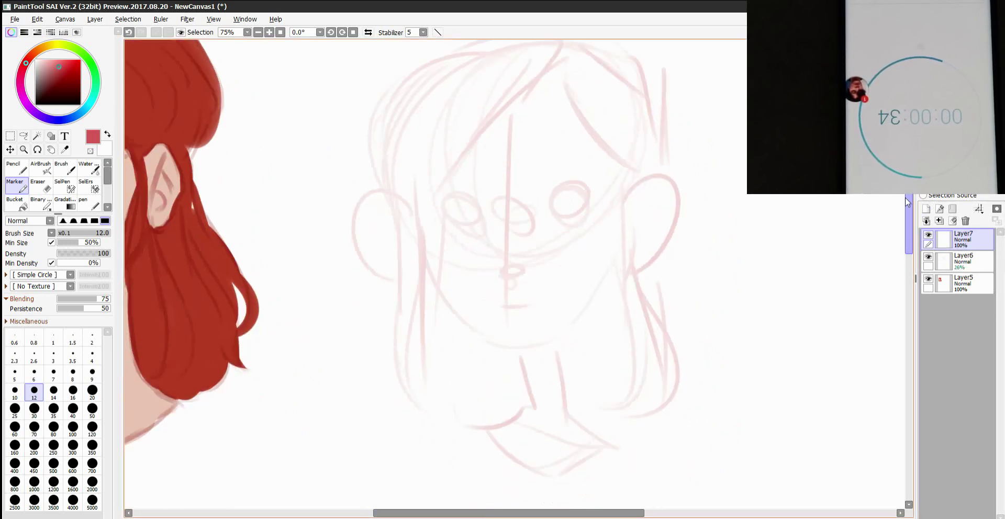
{"action": "scroll", "coordinate": [907, 202], "scroll_direction": "down", "scroll_amount": 1}
{"action": "mouse_move", "coordinate": [425, 190]}
{"action": "left_mouse_down"}
{"action": "mouse_move", "coordinate": [432, 226]}
{"action": "mouse_move", "coordinate": [460, 258]}
{"action": "mouse_move", "coordinate": [471, 296]}
{"action": "left_mouse_up"}
{"action": "mouse_move", "coordinate": [438, 216]}
{"action": "left_mouse_down"}
{"action": "mouse_move", "coordinate": [505, 292]}
{"action": "mouse_move", "coordinate": [584, 256]}
{"action": "mouse_move", "coordinate": [628, 185]}
{"action": "left_mouse_up"}
{"action": "left_click_drag", "start_coordinate": [395, 244], "coordinate": [385, 164]}
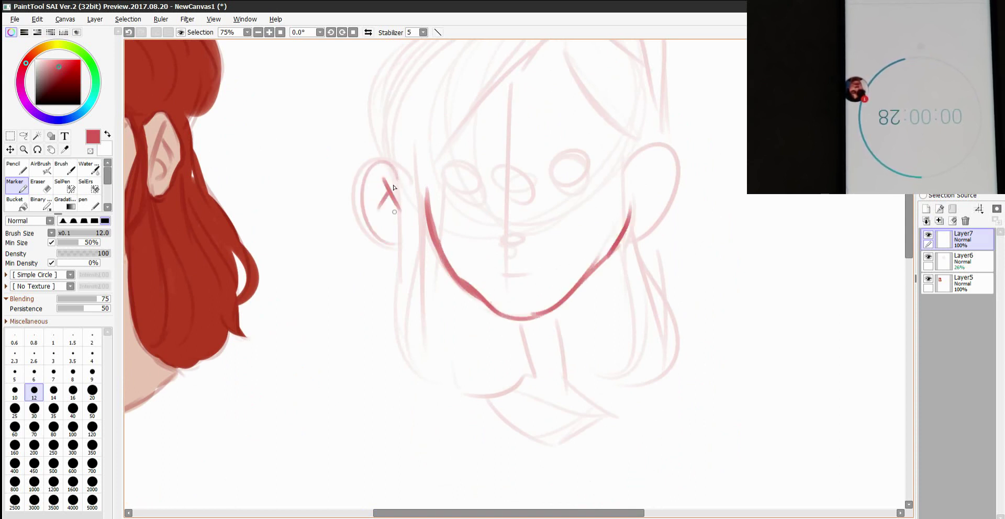
{"action": "mouse_move", "coordinate": [627, 173]}
{"action": "left_mouse_down"}
{"action": "mouse_move", "coordinate": [652, 223]}
{"action": "mouse_move", "coordinate": [612, 238]}
{"action": "left_mouse_up"}
{"action": "mouse_move", "coordinate": [654, 156]}
{"action": "left_mouse_down"}
{"action": "mouse_move", "coordinate": [635, 202]}
{"action": "mouse_move", "coordinate": [662, 186]}
{"action": "left_mouse_up"}
{"action": "left_click_drag", "start_coordinate": [638, 188], "coordinate": [658, 198]}
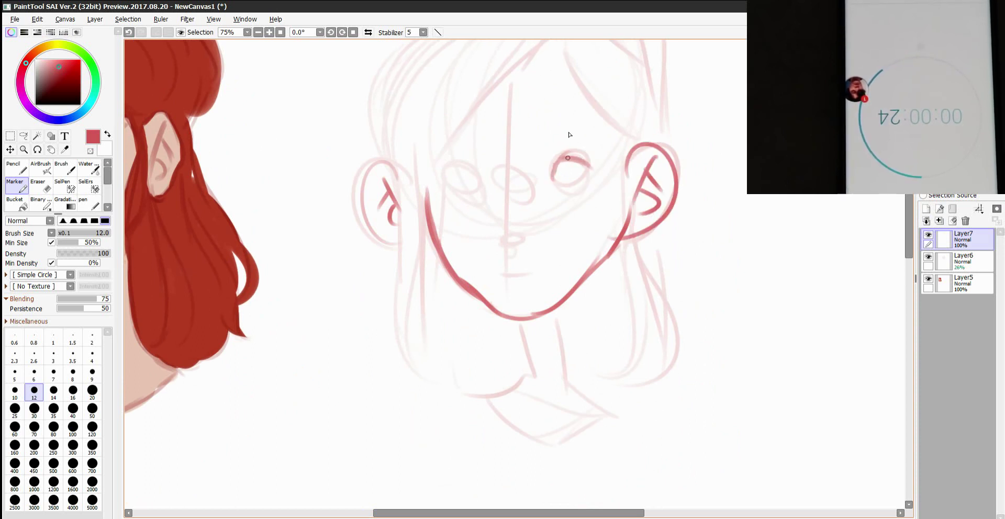
Draw the right eye with lashes and iris, and a thick eyebrow above it
{"action": "left_click_drag", "start_coordinate": [592, 163], "coordinate": [595, 167]}
{"action": "left_click_drag", "start_coordinate": [563, 157], "coordinate": [549, 186]}
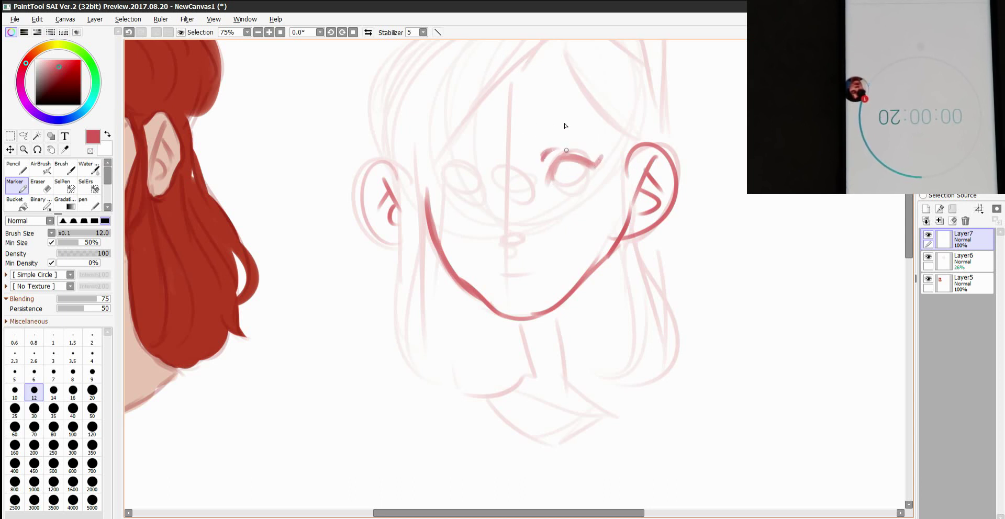
{"action": "left_click_drag", "start_coordinate": [542, 126], "coordinate": [600, 128]}
{"action": "left_click_drag", "start_coordinate": [535, 121], "coordinate": [527, 135]}
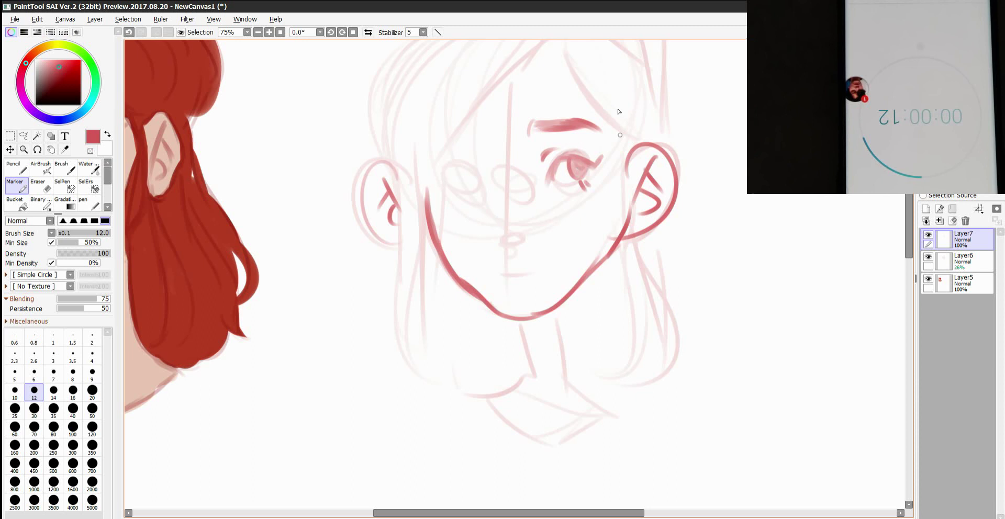
Draw the nose and crooked mouth, and line the left eye's upper lid
{"action": "mouse_move", "coordinate": [507, 224]}
{"action": "left_mouse_down"}
{"action": "mouse_move", "coordinate": [536, 233]}
{"action": "mouse_move", "coordinate": [529, 221]}
{"action": "mouse_move", "coordinate": [507, 234]}
{"action": "left_mouse_up"}
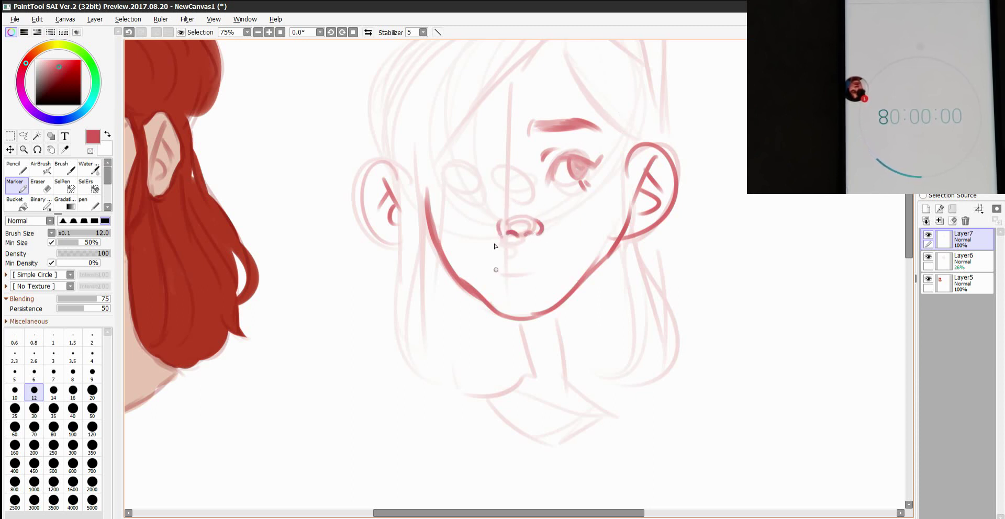
{"action": "mouse_move", "coordinate": [503, 269]}
{"action": "left_mouse_down"}
{"action": "mouse_move", "coordinate": [557, 263]}
{"action": "mouse_move", "coordinate": [505, 274]}
{"action": "mouse_move", "coordinate": [537, 276]}
{"action": "left_mouse_up"}
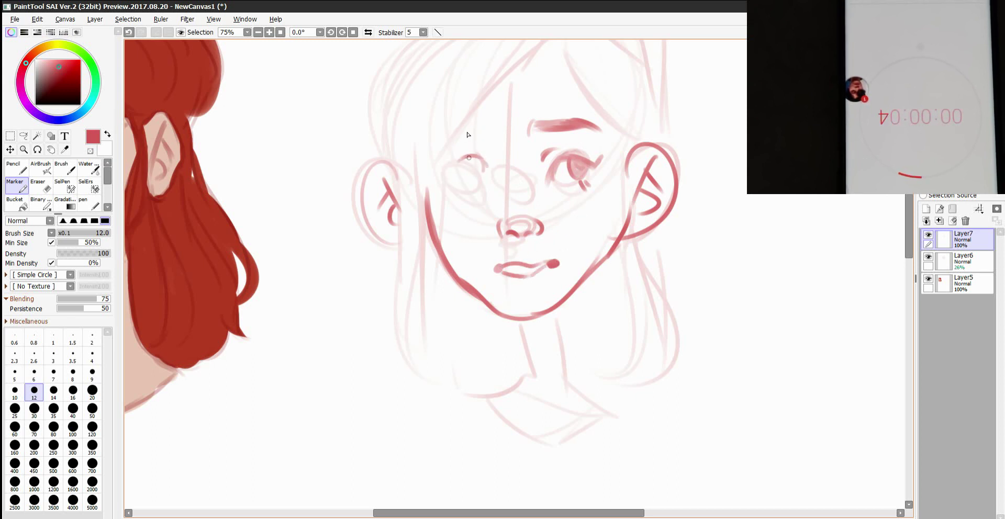
{"action": "mouse_move", "coordinate": [447, 168]}
{"action": "left_mouse_down"}
{"action": "mouse_move", "coordinate": [473, 156]}
{"action": "mouse_move", "coordinate": [489, 183]}
{"action": "left_mouse_up"}
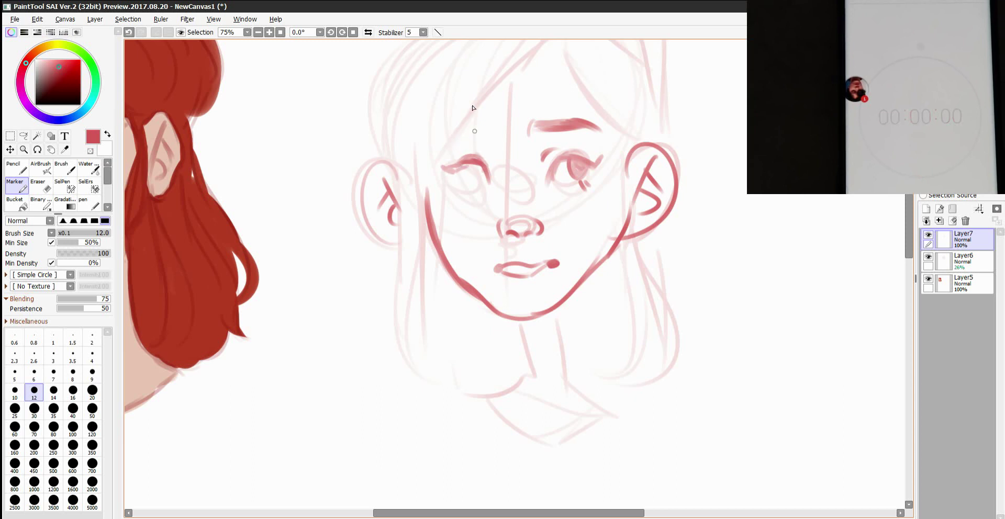
Handwrite "1min" above the second portrait
{"action": "scroll", "coordinate": [473, 108], "scroll_direction": "up", "scroll_amount": 3}
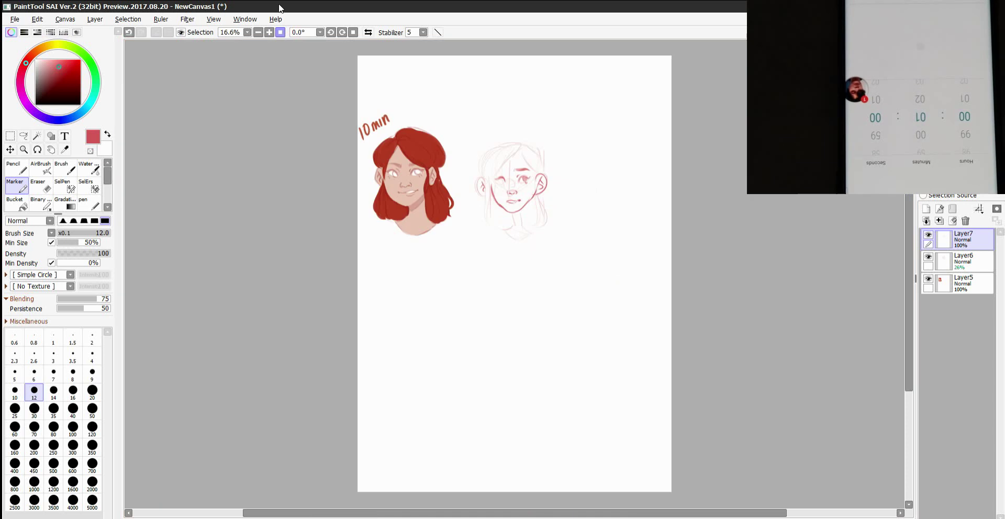
{"action": "left_click", "coordinate": [281, 32]}
{"action": "mouse_move", "coordinate": [491, 115]}
{"action": "left_mouse_down"}
{"action": "mouse_move", "coordinate": [494, 132]}
{"action": "mouse_move", "coordinate": [532, 127]}
{"action": "left_mouse_up"}
{"action": "left_click", "coordinate": [528, 106]}
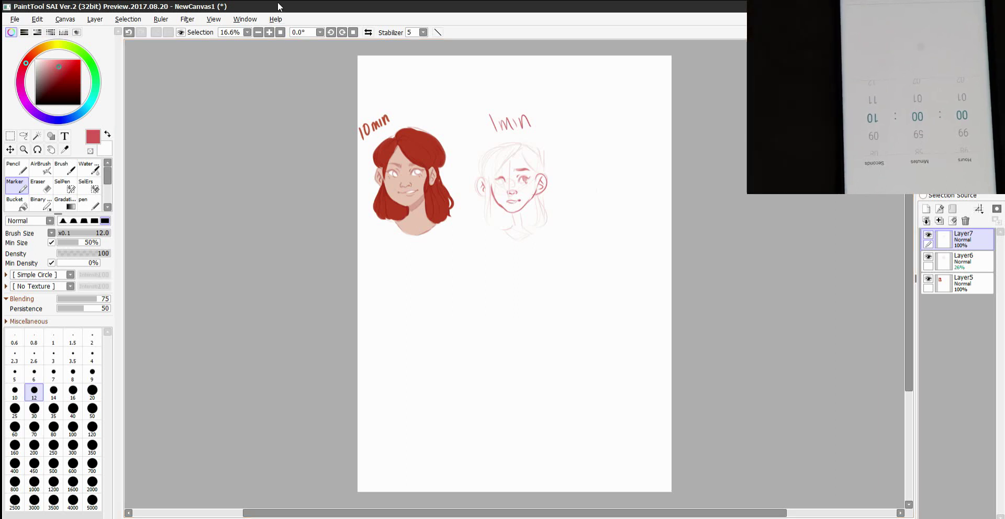
Handwrite "10 sec" in the empty area to the right of the "1min" label
{"action": "left_click", "coordinate": [269, 32]}
{"action": "left_click", "coordinate": [269, 31]}
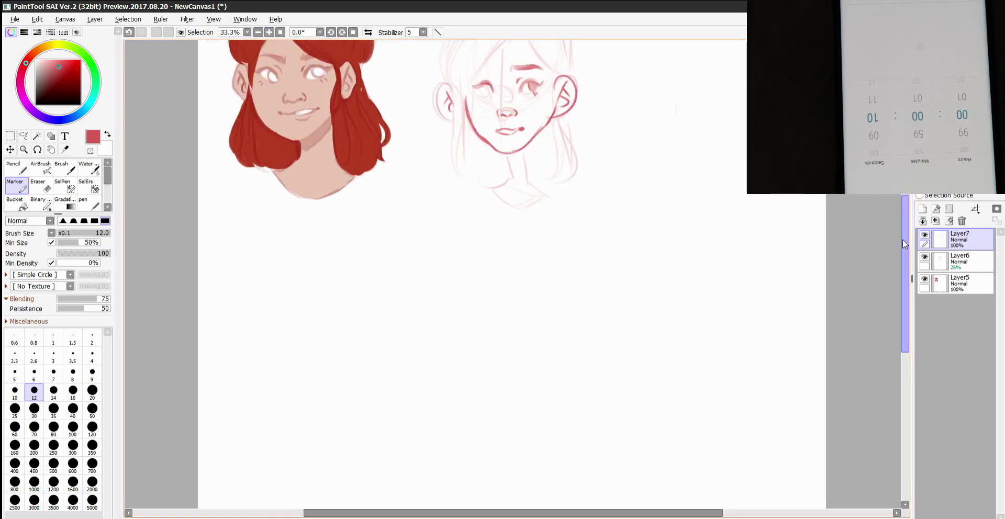
{"action": "scroll", "coordinate": [471, 261], "scroll_direction": "up", "scroll_amount": 5}
{"action": "scroll", "coordinate": [689, 359], "scroll_direction": "up", "scroll_amount": 2}
{"action": "scroll", "coordinate": [648, 487], "scroll_direction": "right", "scroll_amount": 4}
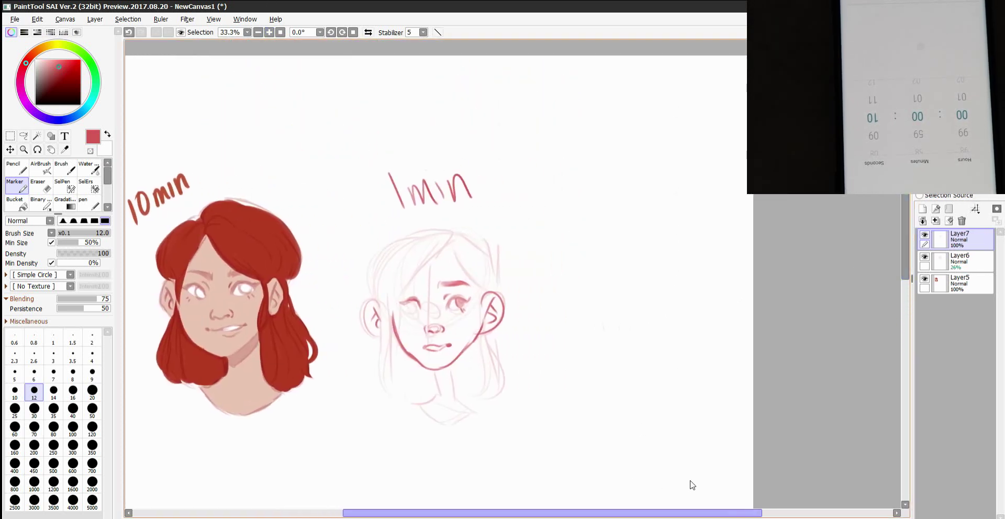
{"action": "left_click_drag", "start_coordinate": [744, 475], "coordinate": [741, 465]}
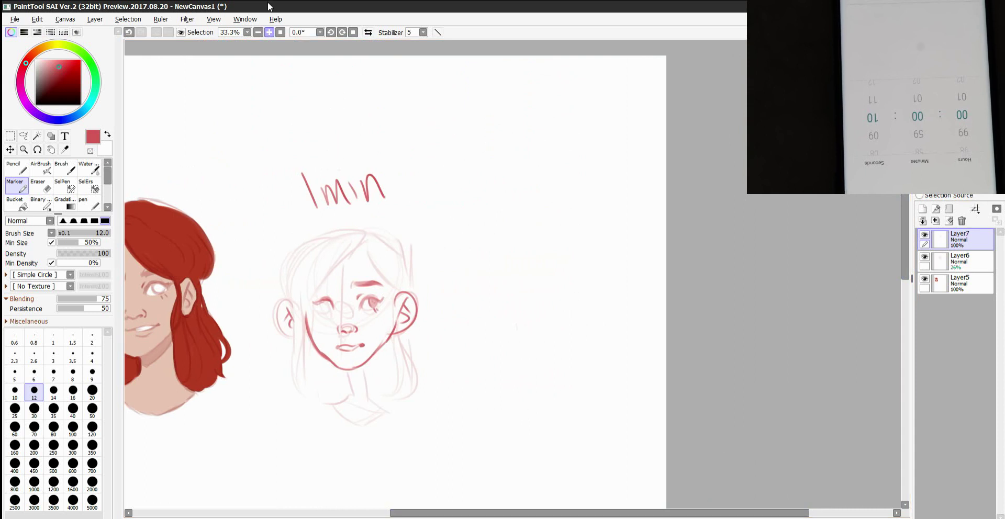
{"action": "left_click", "coordinate": [269, 32]}
{"action": "scroll", "coordinate": [901, 199], "scroll_direction": "down", "scroll_amount": 1}
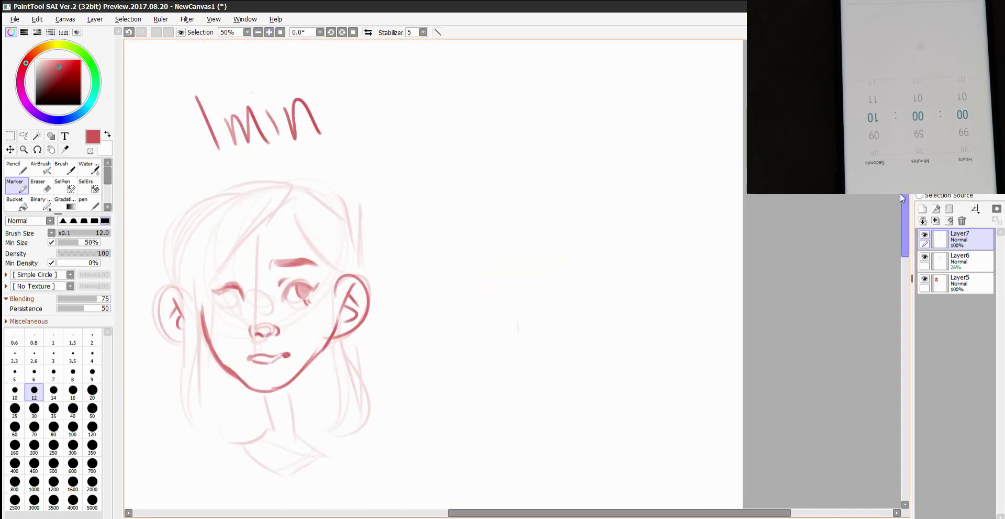
{"action": "mouse_move", "coordinate": [499, 98]}
{"action": "left_mouse_down"}
{"action": "mouse_move", "coordinate": [498, 139]}
{"action": "mouse_move", "coordinate": [515, 100]}
{"action": "left_mouse_up"}
{"action": "mouse_move", "coordinate": [580, 107]}
{"action": "left_mouse_down"}
{"action": "mouse_move", "coordinate": [587, 132]}
{"action": "mouse_move", "coordinate": [634, 140]}
{"action": "left_mouse_up"}
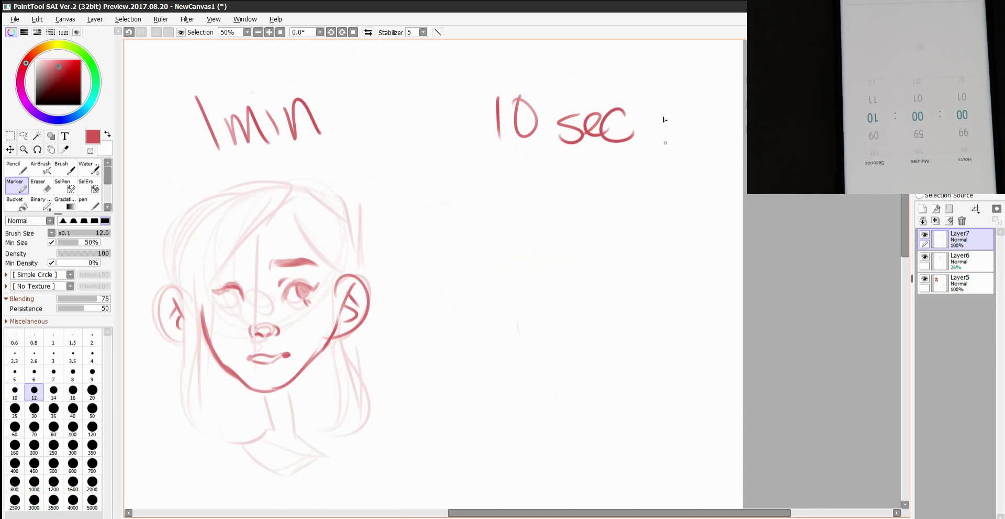
Rough in a third head below the "10 sec" label, with skull circles, ear, centre line, jaw, neck and shoulders
{"action": "left_click_drag", "start_coordinate": [581, 199], "coordinate": [534, 207]}
{"action": "left_click_drag", "start_coordinate": [555, 246], "coordinate": [545, 267]}
{"action": "left_click_drag", "start_coordinate": [584, 194], "coordinate": [634, 285]}
{"action": "left_click_drag", "start_coordinate": [580, 236], "coordinate": [582, 316]}
{"action": "left_click_drag", "start_coordinate": [539, 267], "coordinate": [583, 341]}
{"action": "mouse_move", "coordinate": [632, 285]}
{"action": "left_mouse_down"}
{"action": "mouse_move", "coordinate": [612, 334]}
{"action": "mouse_move", "coordinate": [539, 400]}
{"action": "left_mouse_up"}
{"action": "left_click_drag", "start_coordinate": [605, 348], "coordinate": [636, 397]}
{"action": "left_click_drag", "start_coordinate": [581, 391], "coordinate": [622, 406]}
Add quick eyes with lashes, an eyebrow and a curved mouth to the third head
{"action": "mouse_move", "coordinate": [535, 269]}
{"action": "left_mouse_down"}
{"action": "mouse_move", "coordinate": [507, 275]}
{"action": "mouse_move", "coordinate": [526, 302]}
{"action": "left_mouse_up"}
{"action": "mouse_move", "coordinate": [550, 279]}
{"action": "left_mouse_down"}
{"action": "mouse_move", "coordinate": [563, 270]}
{"action": "mouse_move", "coordinate": [547, 282]}
{"action": "mouse_move", "coordinate": [566, 288]}
{"action": "mouse_move", "coordinate": [577, 252]}
{"action": "left_mouse_up"}
{"action": "left_click_drag", "start_coordinate": [598, 284], "coordinate": [621, 280]}
{"action": "mouse_move", "coordinate": [621, 280]}
{"action": "left_mouse_down"}
{"action": "mouse_move", "coordinate": [628, 274]}
{"action": "mouse_move", "coordinate": [626, 290]}
{"action": "left_mouse_up"}
{"action": "mouse_move", "coordinate": [548, 290]}
{"action": "left_mouse_down"}
{"action": "mouse_move", "coordinate": [579, 297]}
{"action": "mouse_move", "coordinate": [580, 322]}
{"action": "mouse_move", "coordinate": [608, 314]}
{"action": "left_mouse_up"}
{"action": "left_click", "coordinate": [577, 318]}
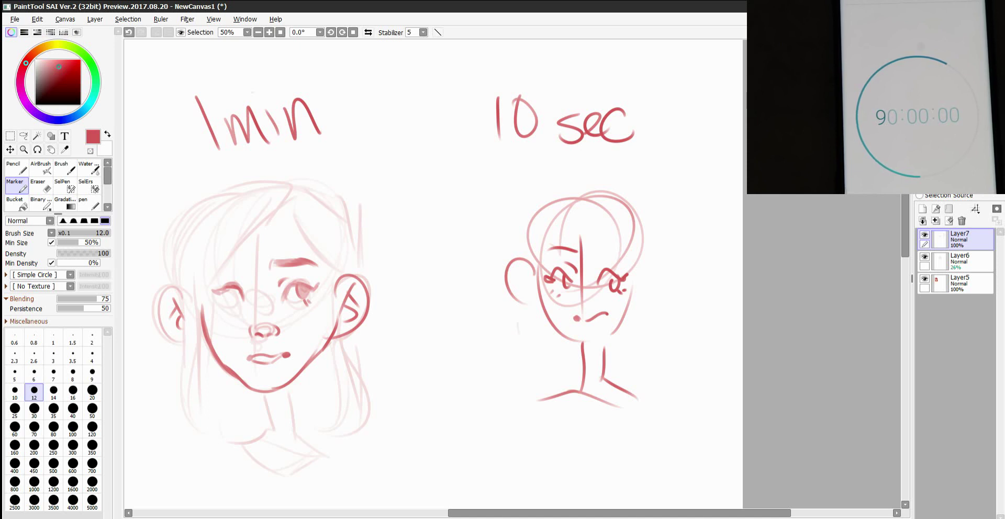
{"action": "left_click", "coordinate": [269, 32]}
{"action": "left_click", "coordinate": [269, 32]}
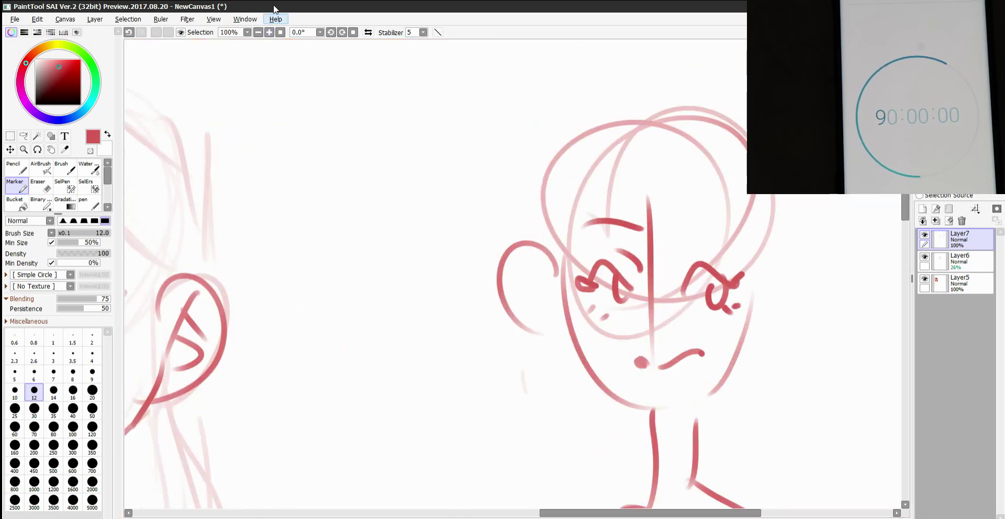
{"action": "left_click_drag", "start_coordinate": [626, 513], "coordinate": [670, 513]}
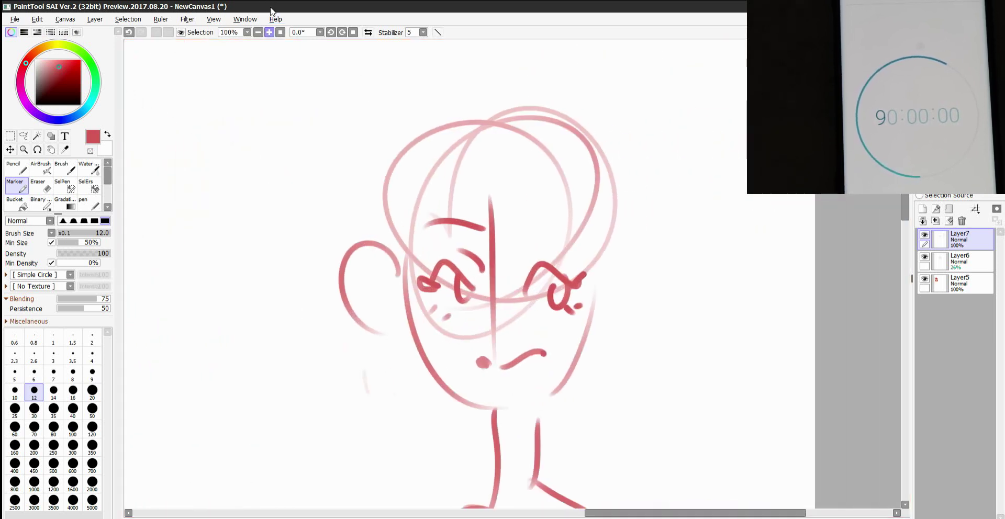
{"action": "key", "text": "ctrl+plus"}
{"action": "key", "text": "ctrl+plus"}
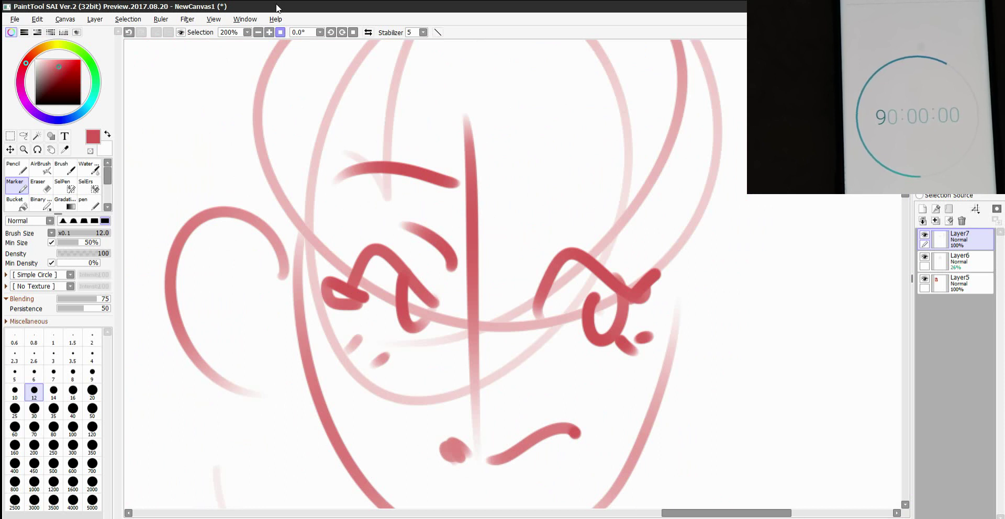